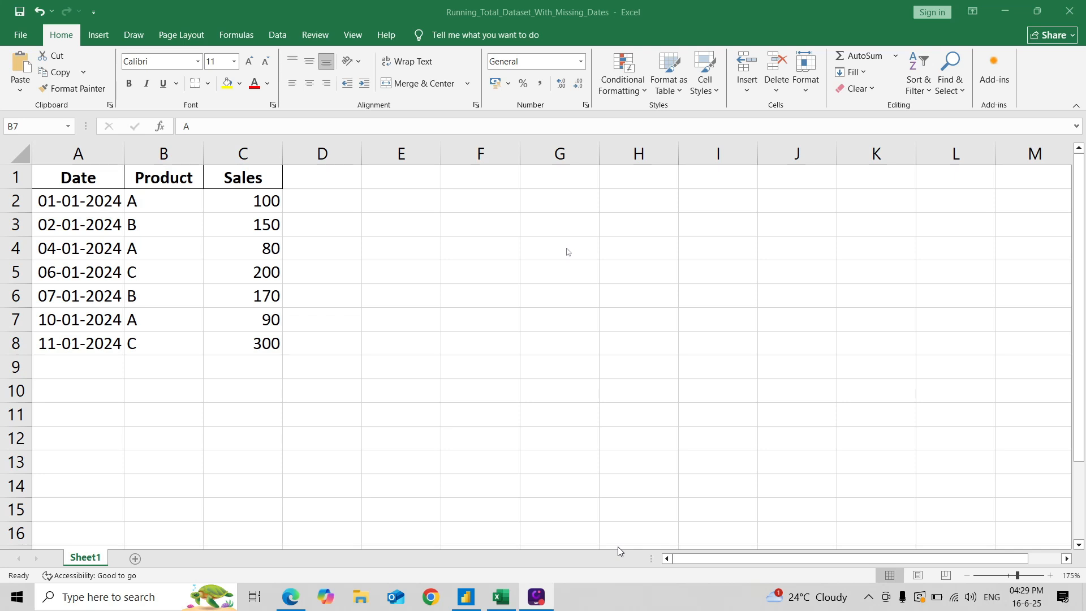
# - Switch to Power BI Desktop, import Sheet1 from the Excel workbook Running_Total_Dataset_With_Missing_Dates, and dismiss the refresh notice
pyautogui.moveTo(464, 597)
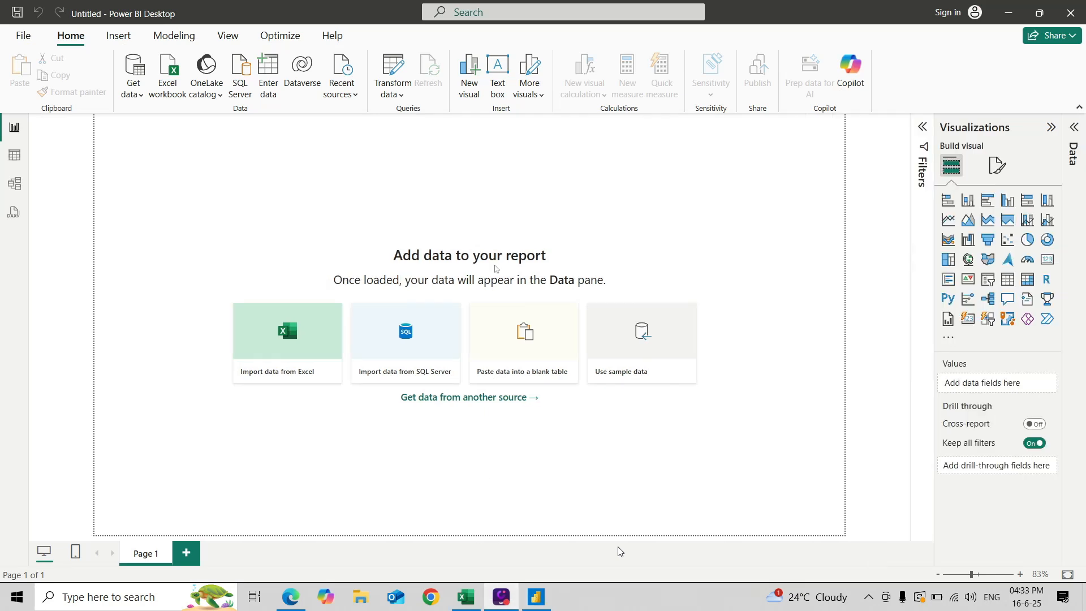
pyautogui.click(299, 344)
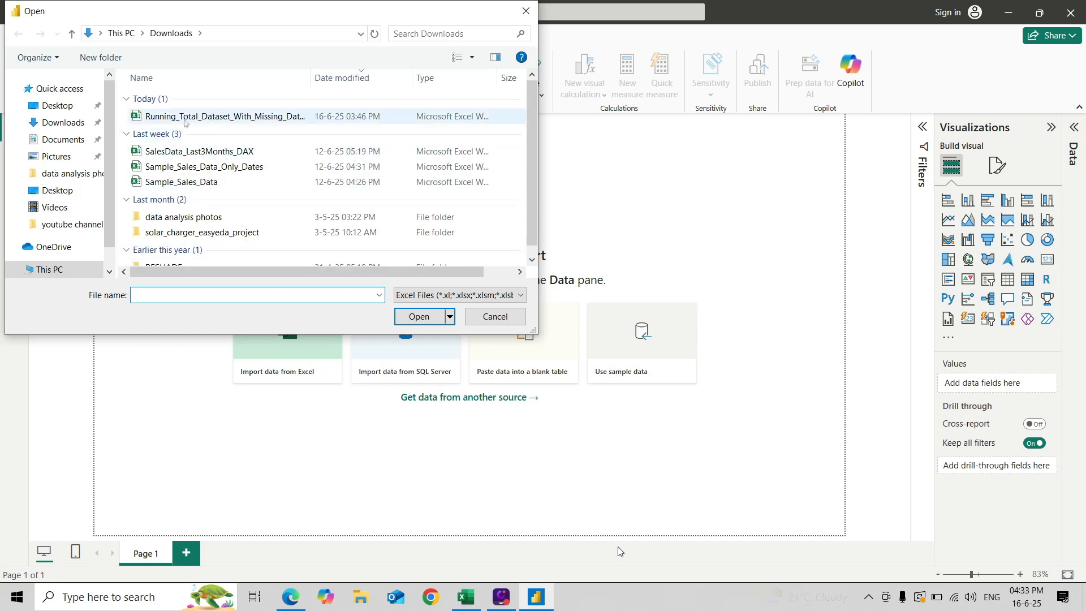
pyautogui.click(155, 119)
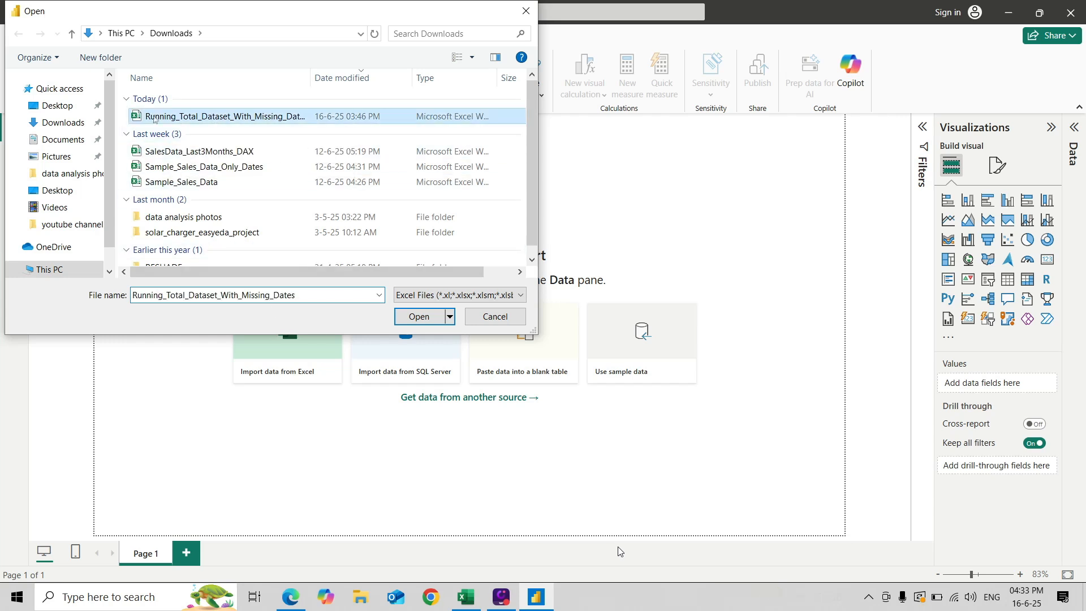
pyautogui.click(418, 317)
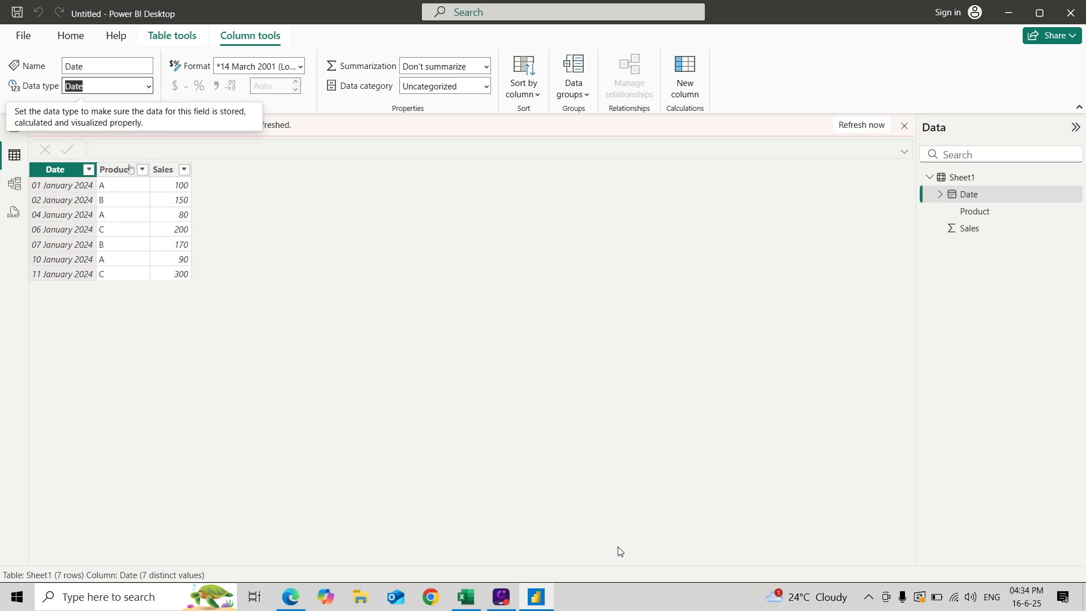
pyautogui.click(904, 126)
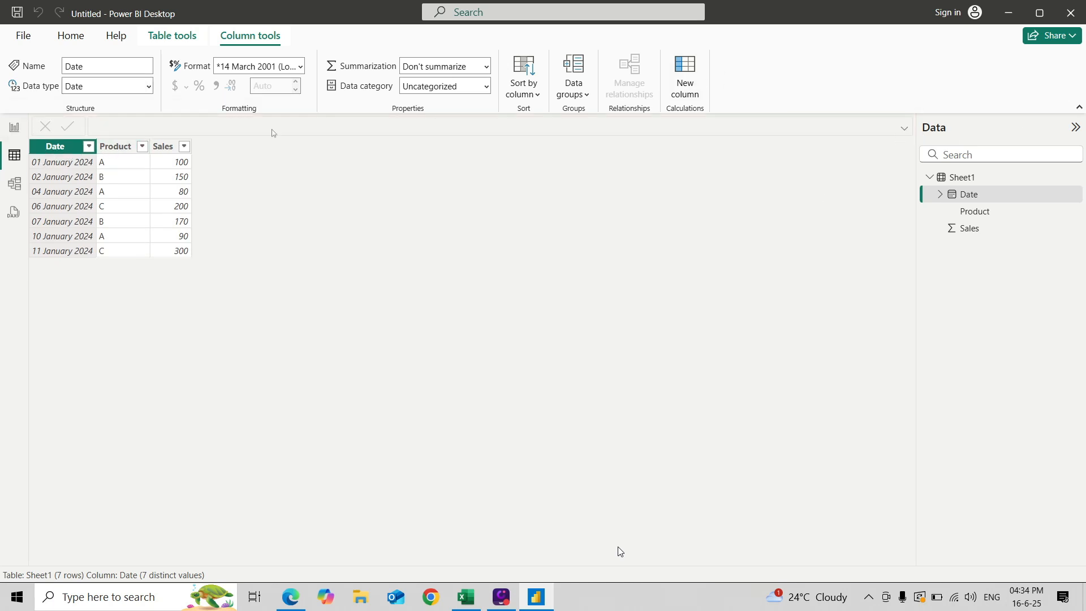
# - Return to the report view and rename the Sheet1 table as Sales
pyautogui.click(13, 128)
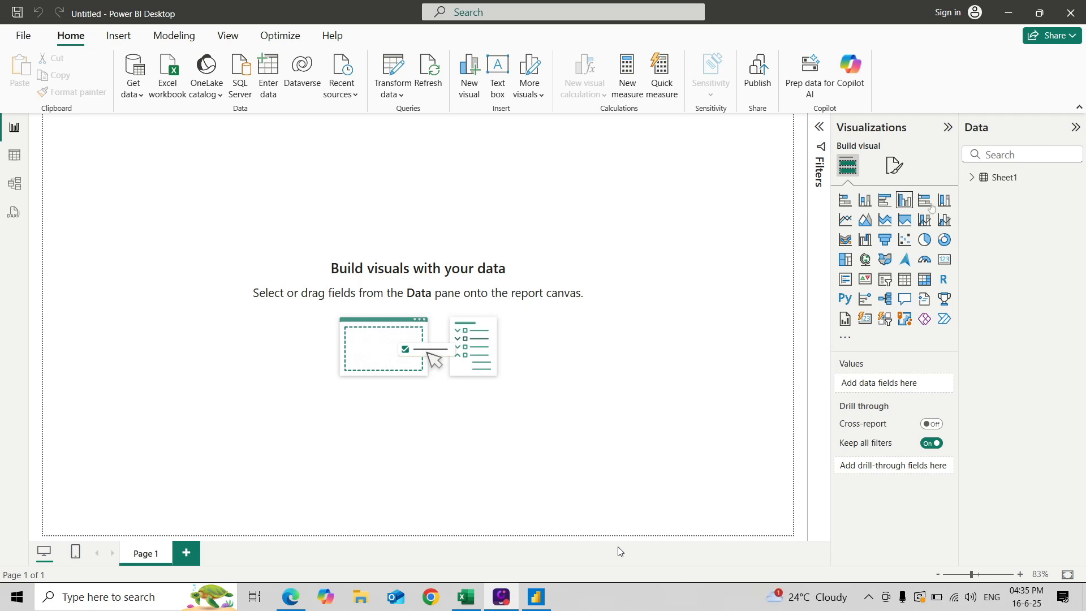
pyautogui.rightClick(996, 185)
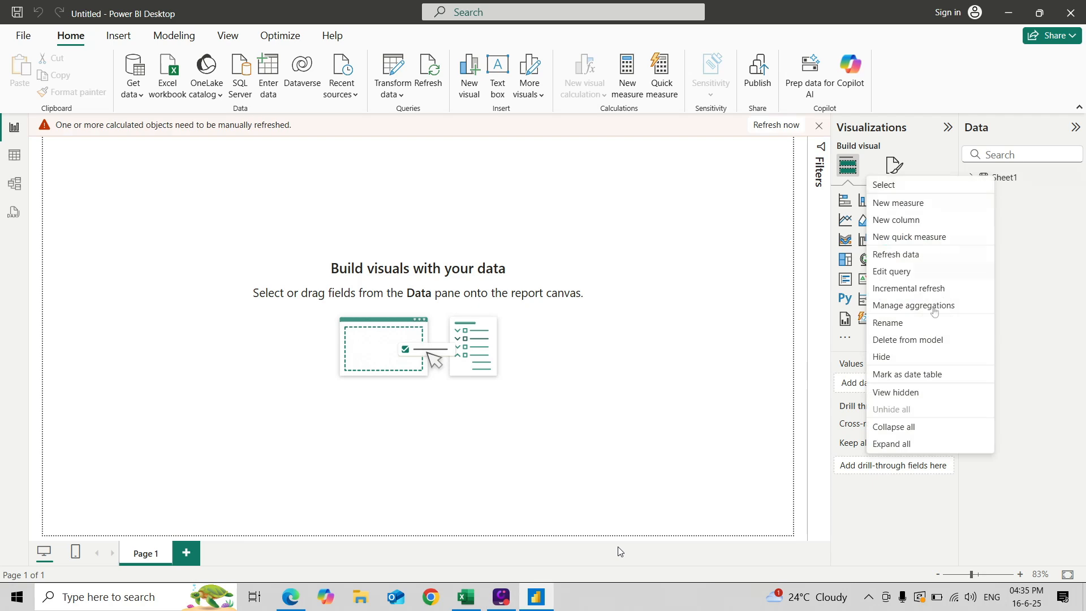
pyautogui.click(889, 325)
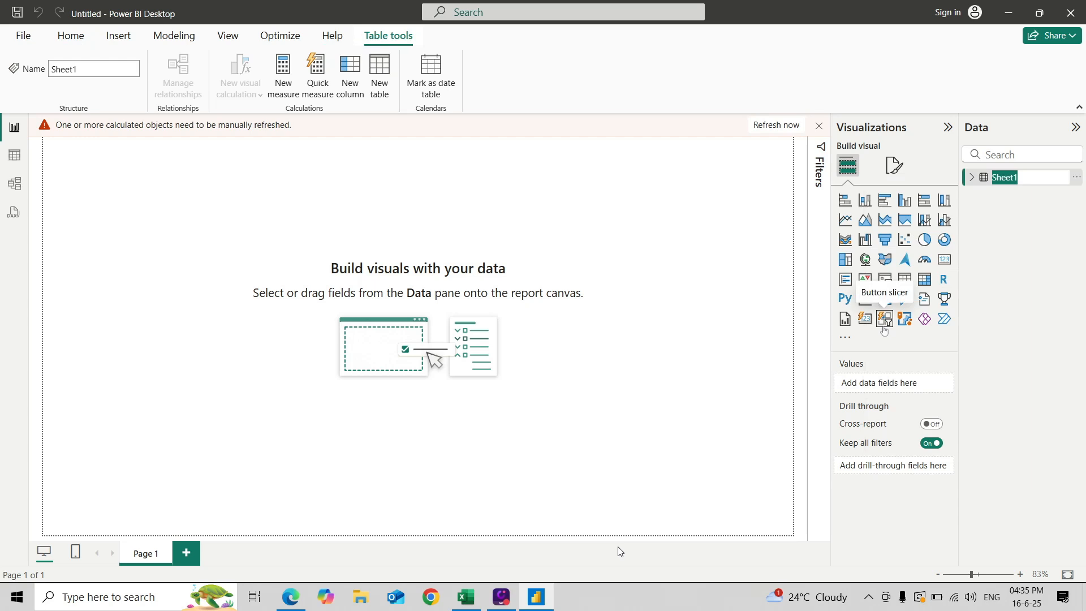
pyautogui.write('Sales')
pyautogui.press('Return')
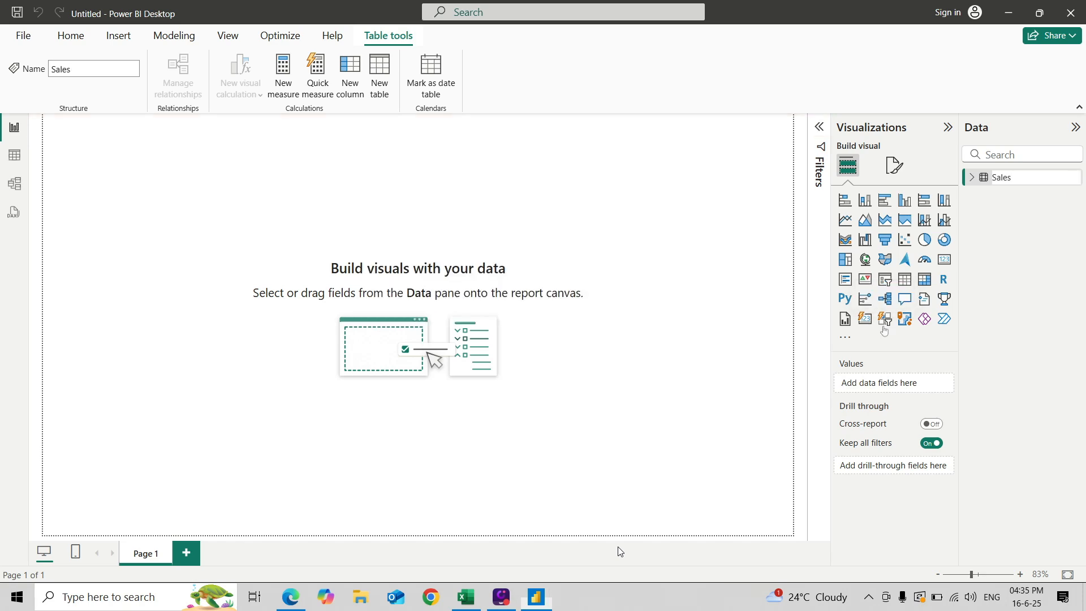
# - Create a calculated table from the table view and begin its formula with DateTable = CALENDAR(
pyautogui.click(20, 162)
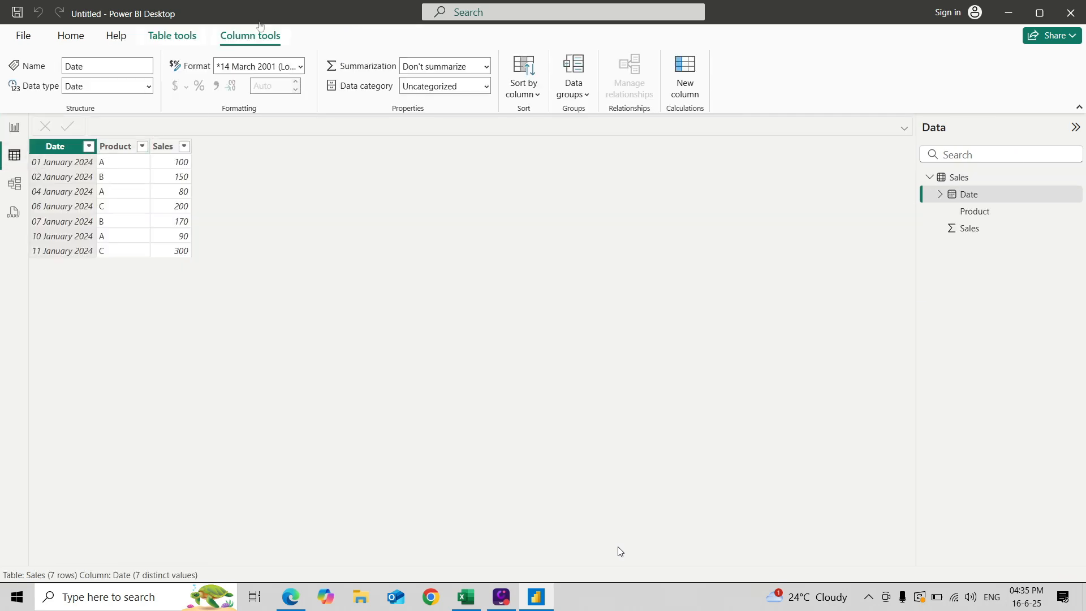
pyautogui.click(152, 36)
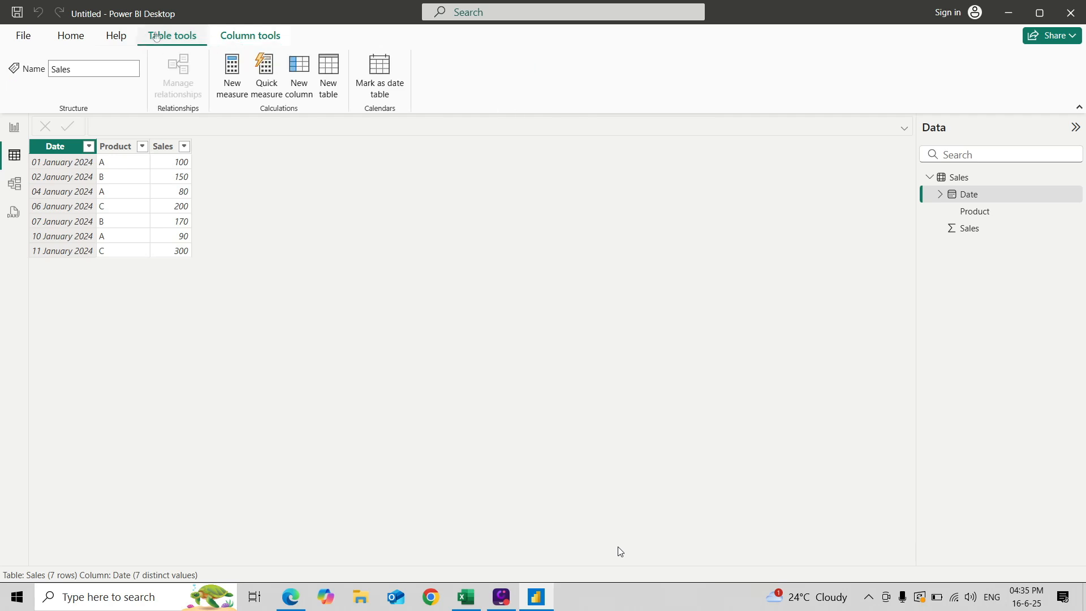
pyautogui.click(329, 77)
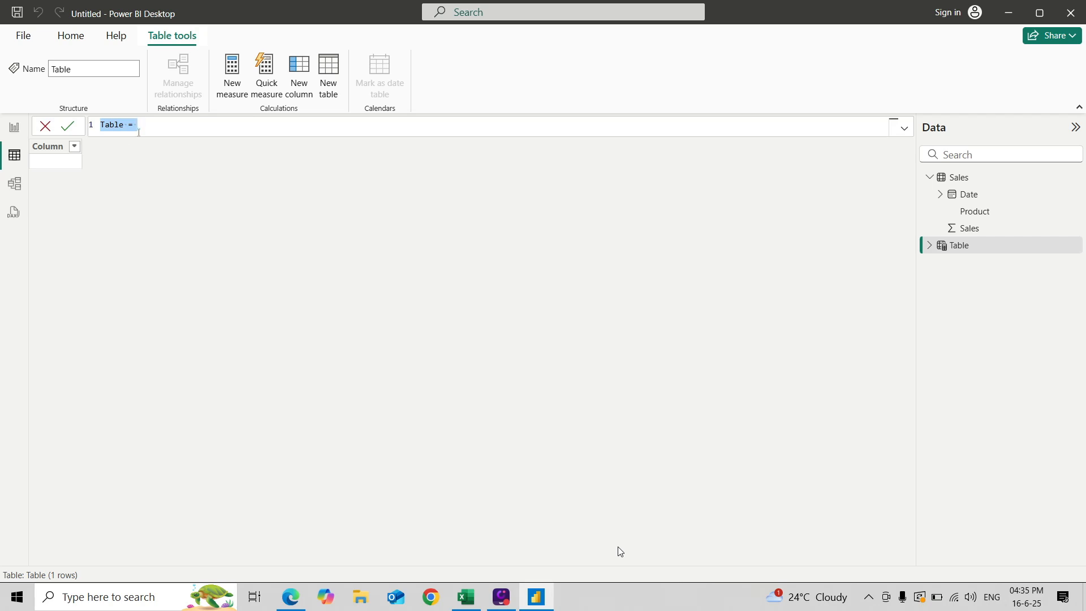
pyautogui.press('BackSpace')
pyautogui.write('DateTable = ')
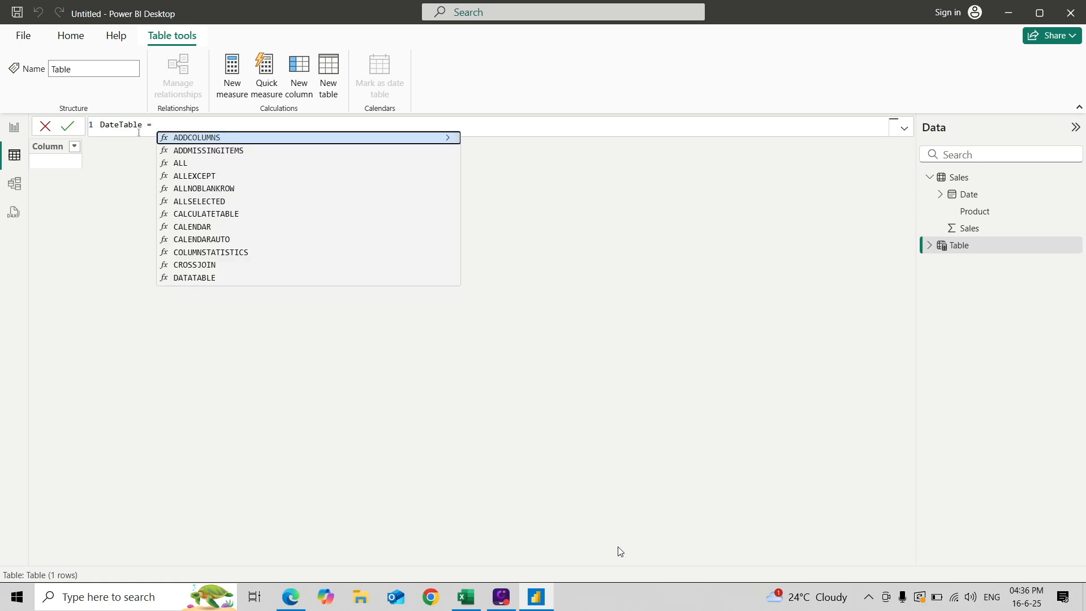
pyautogui.write('cal')
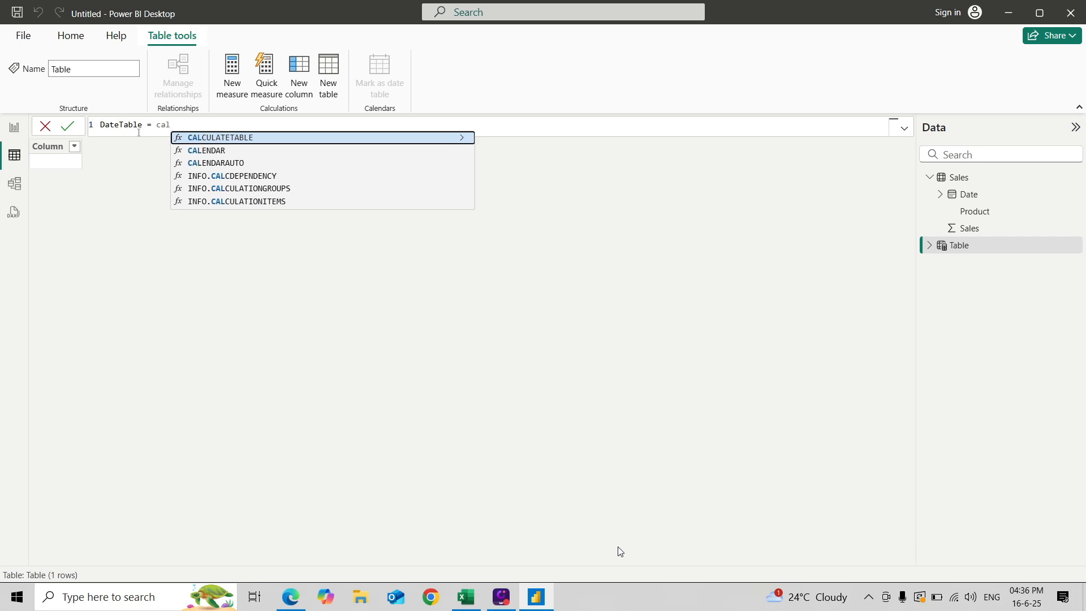
pyautogui.press('Down')
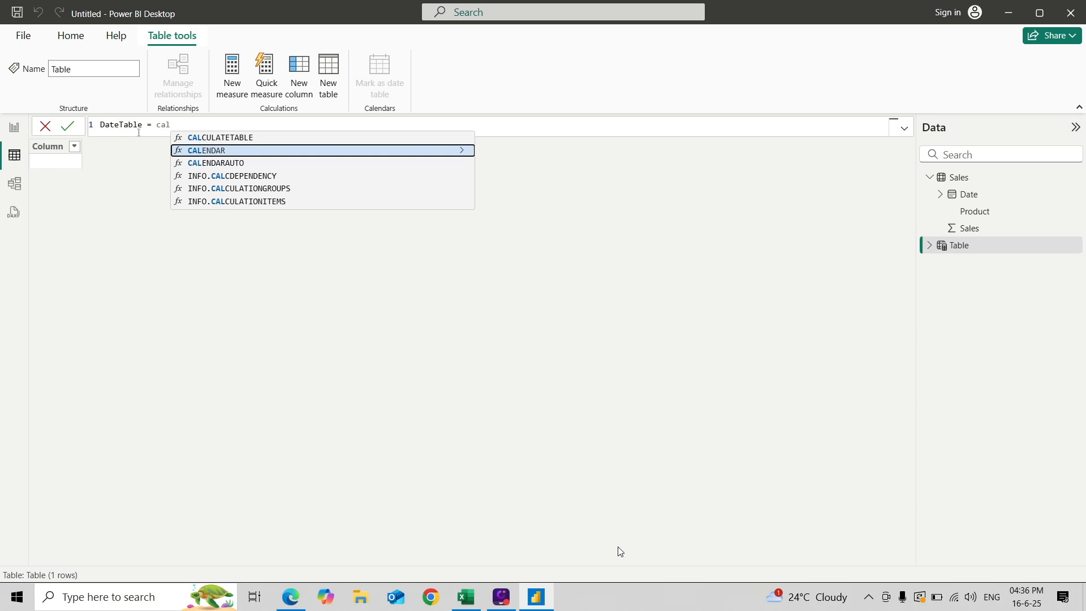
pyautogui.press('Tab')
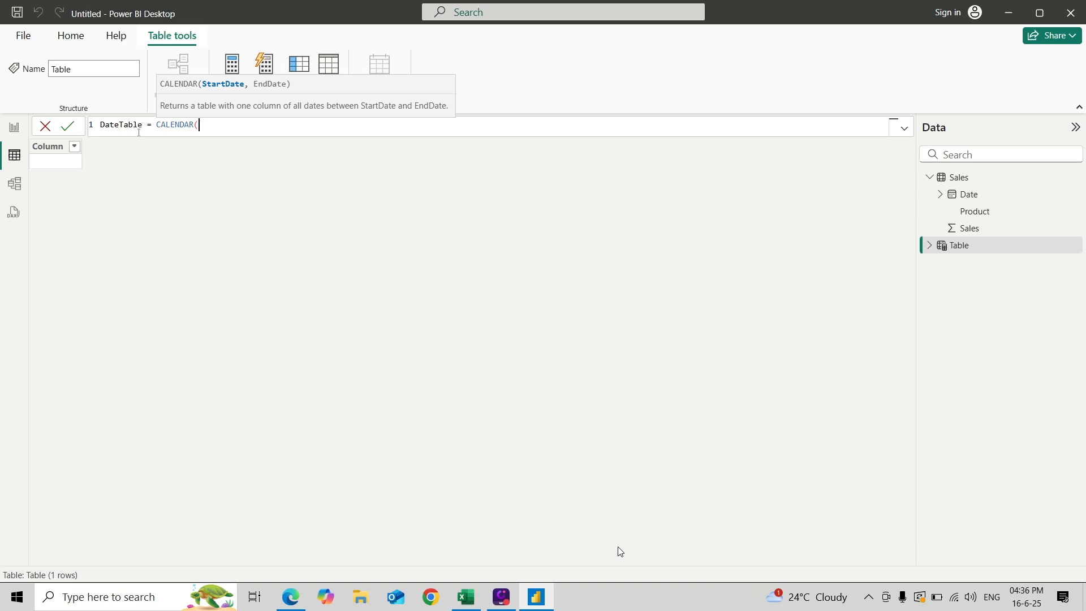
# - Switch to the Excel workbook to examine the first and last sales dates, and return to Power BI Desktop
pyautogui.click(472, 606)
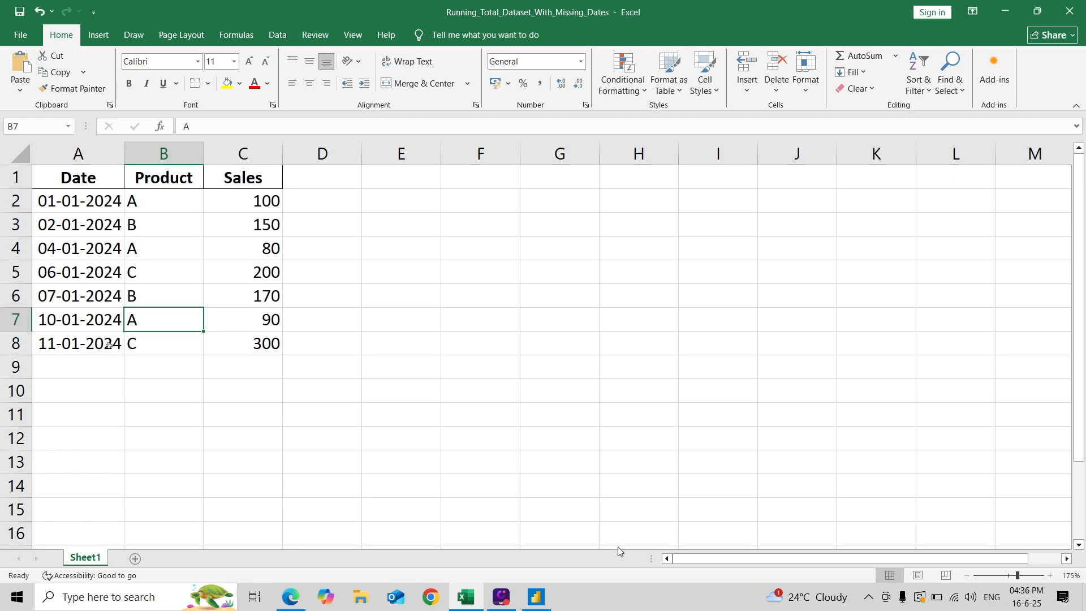
pyautogui.moveTo(539, 598)
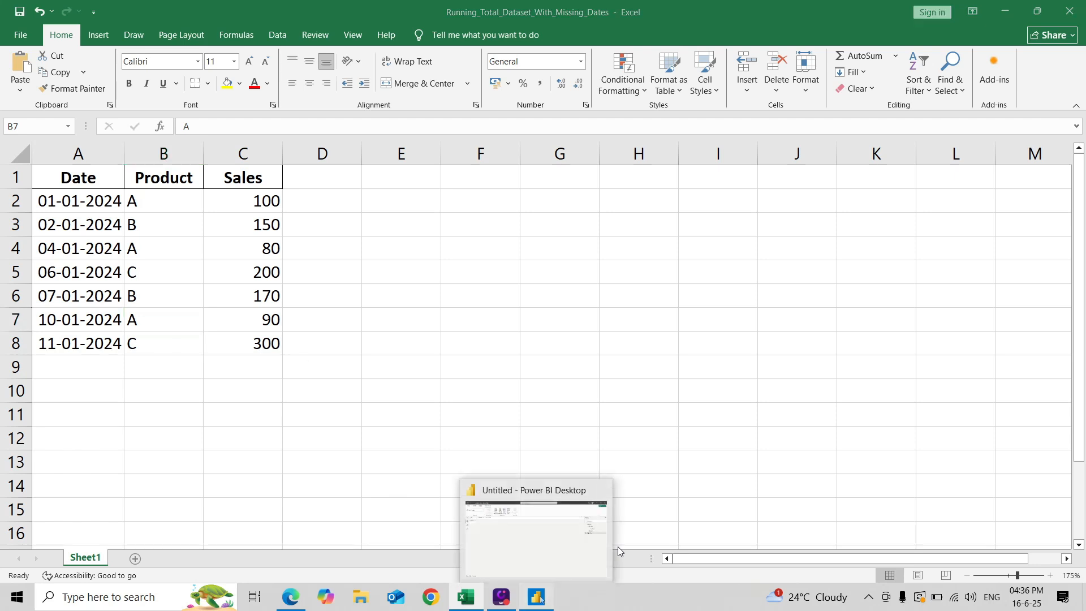
pyautogui.click(605, 537)
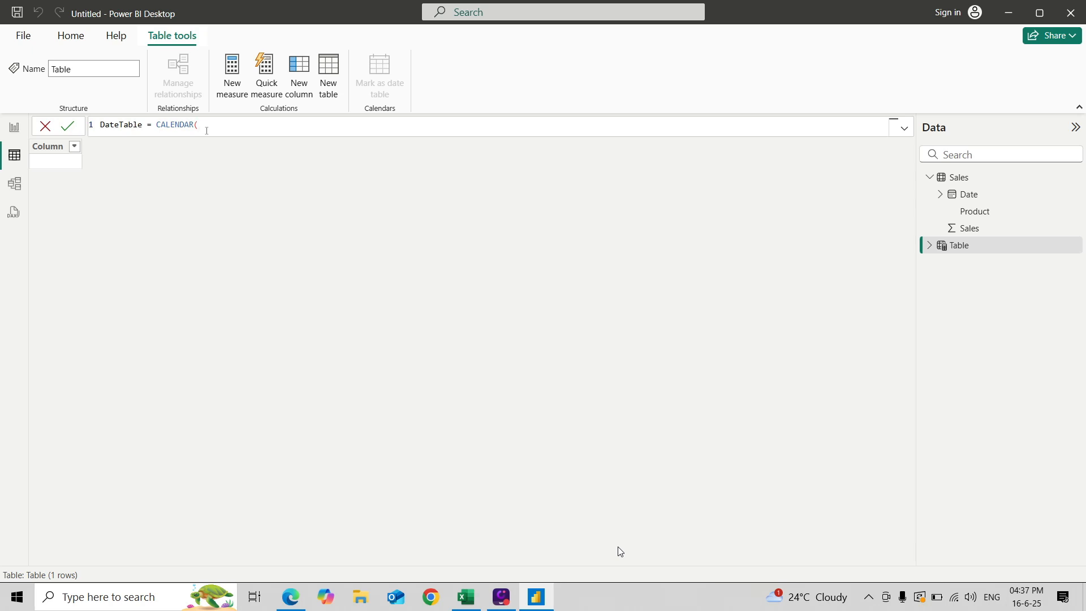
# - Enter MIN(Sales[Date]) as the start date of the DateTable CALENDAR formula
pyautogui.write('min')
pyautogui.press('Tab')
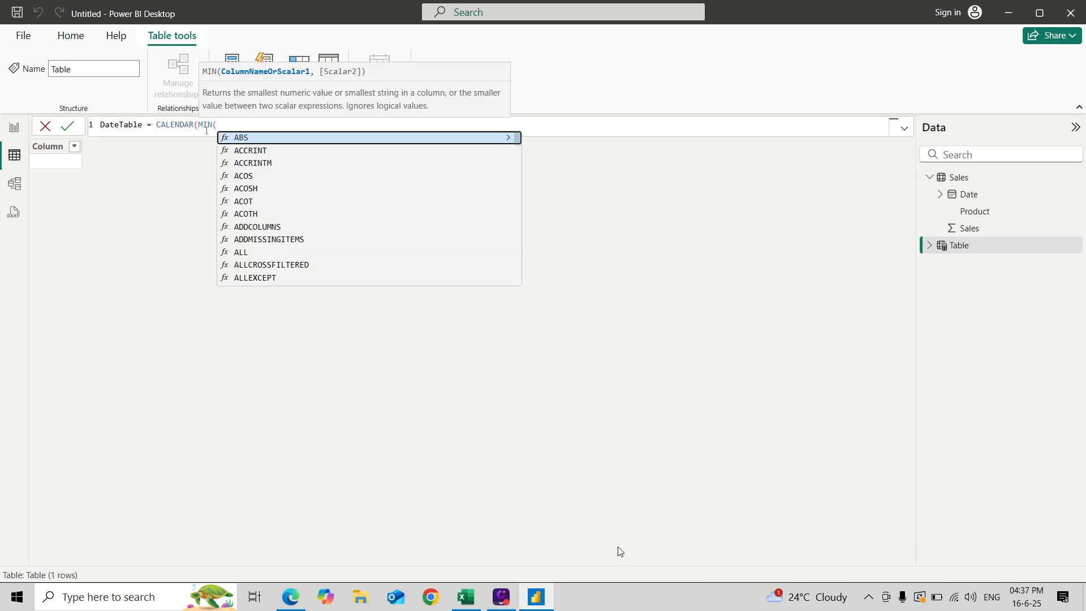
pyautogui.write('sales')
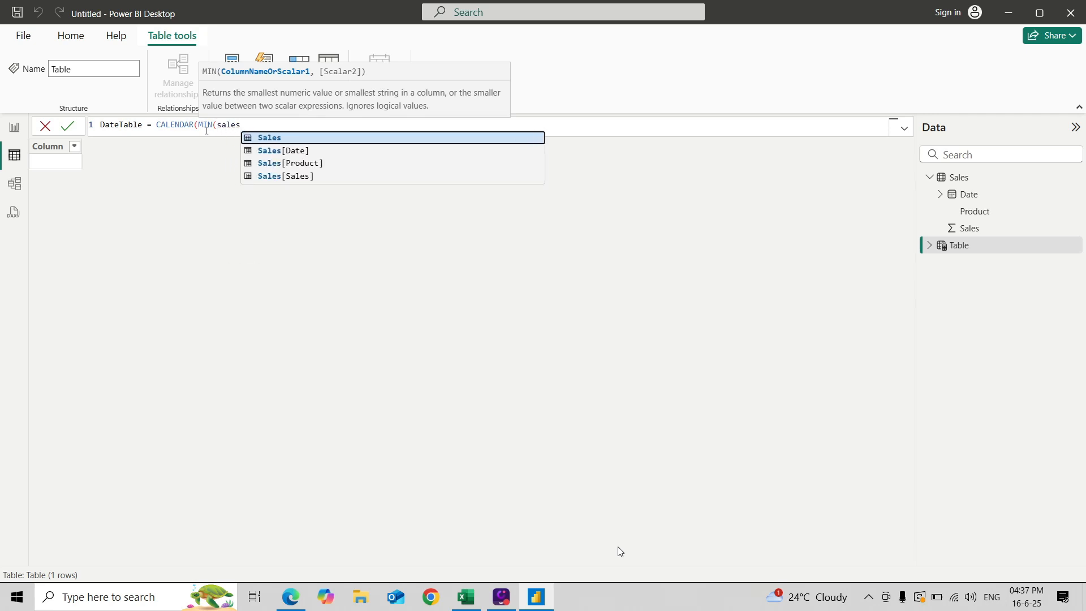
pyautogui.press('Down')
pyautogui.press('Tab')
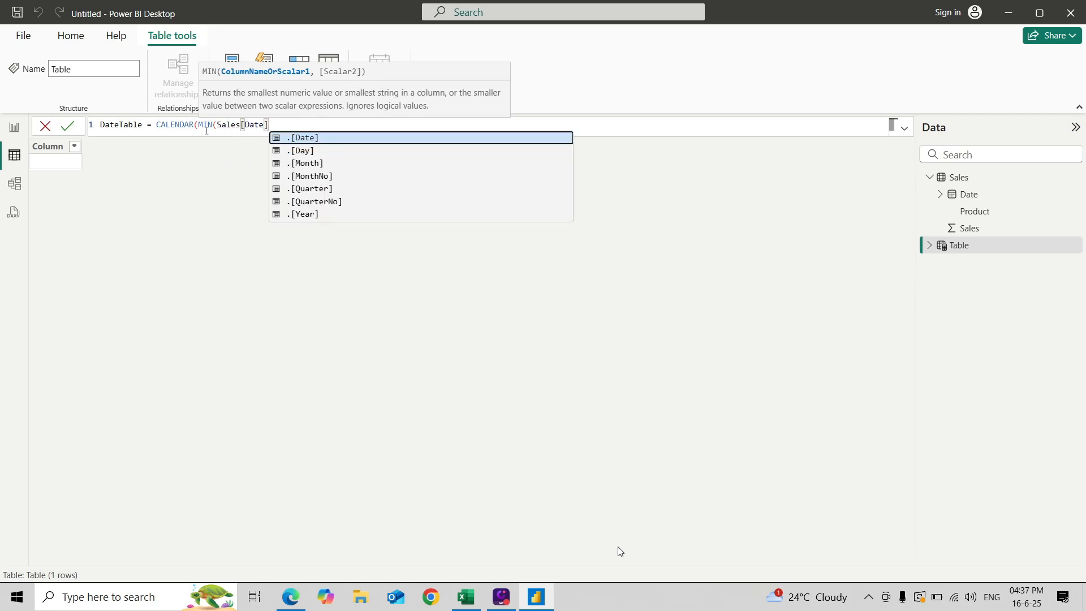
pyautogui.write(')')
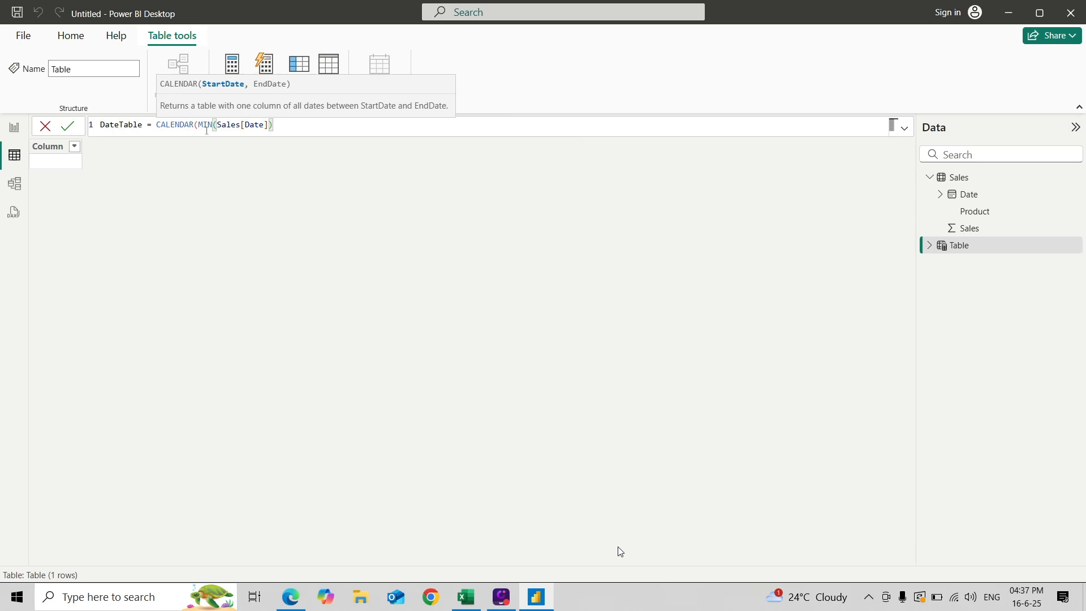
# - Add MAX(Sales[Date]) as the end date of the CALENDAR formula and commit the DateTable definition
pyautogui.write(',max')
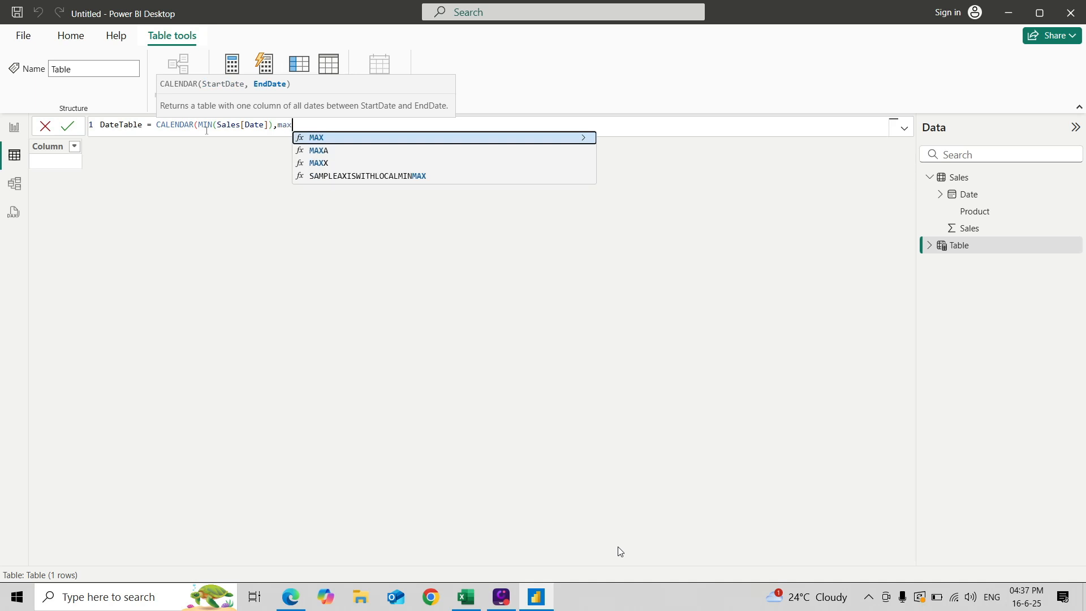
pyautogui.press('Tab')
pyautogui.write('sak')
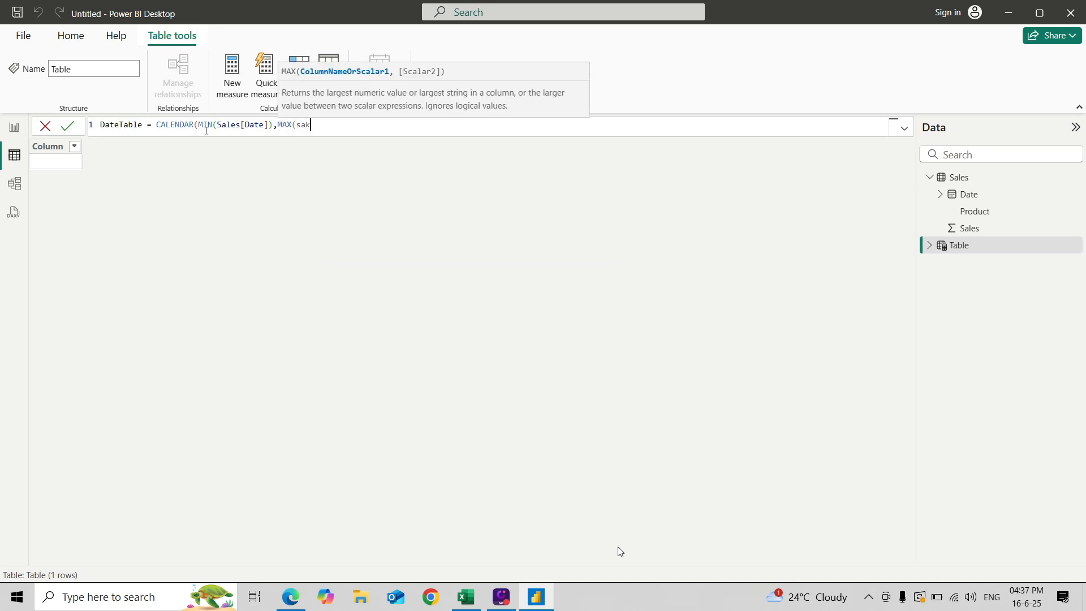
pyautogui.press('BackSpace')
pyautogui.write('les')
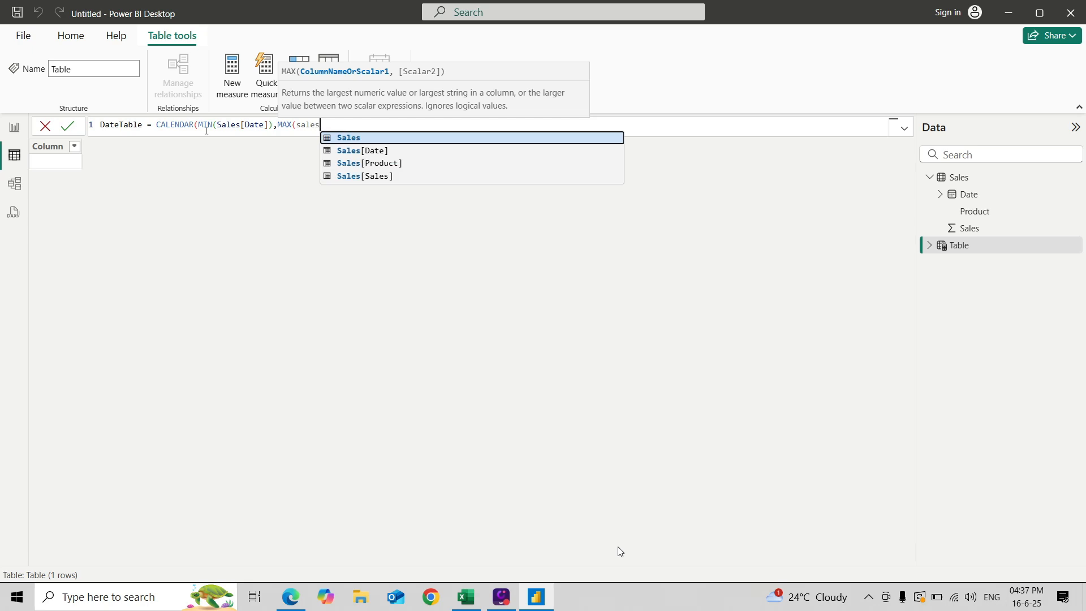
pyautogui.press('Down')
pyautogui.press('Tab')
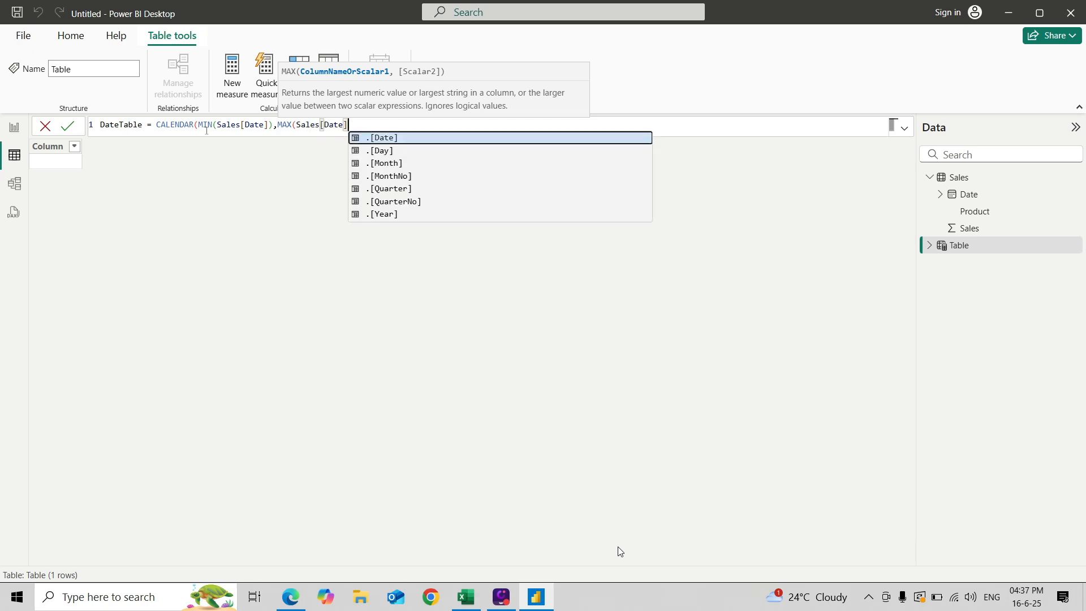
pyautogui.write('))')
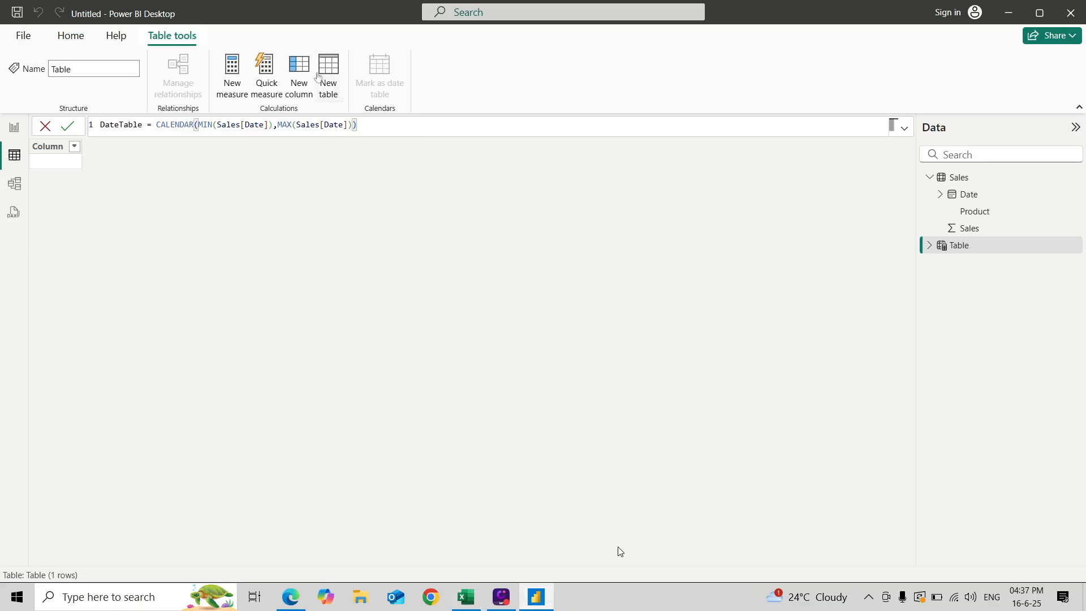
pyautogui.press('Return')
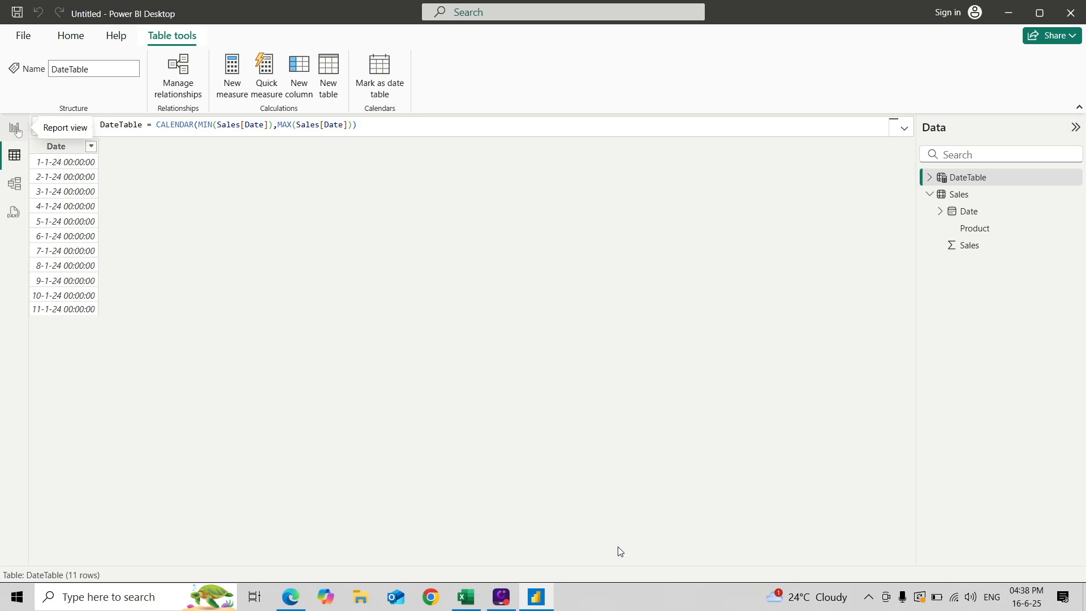
# - In the model view, collapse the properties, make the DateTable card smaller and move it farther away from the Sales table
pyautogui.click(15, 183)
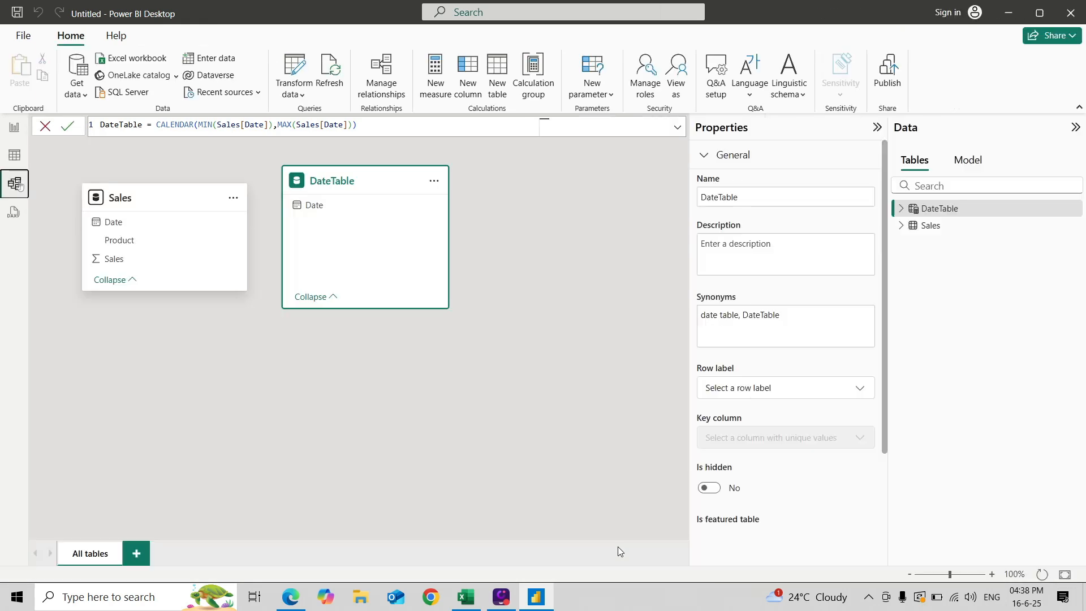
pyautogui.click(878, 127)
pyautogui.moveTo(147, 186)
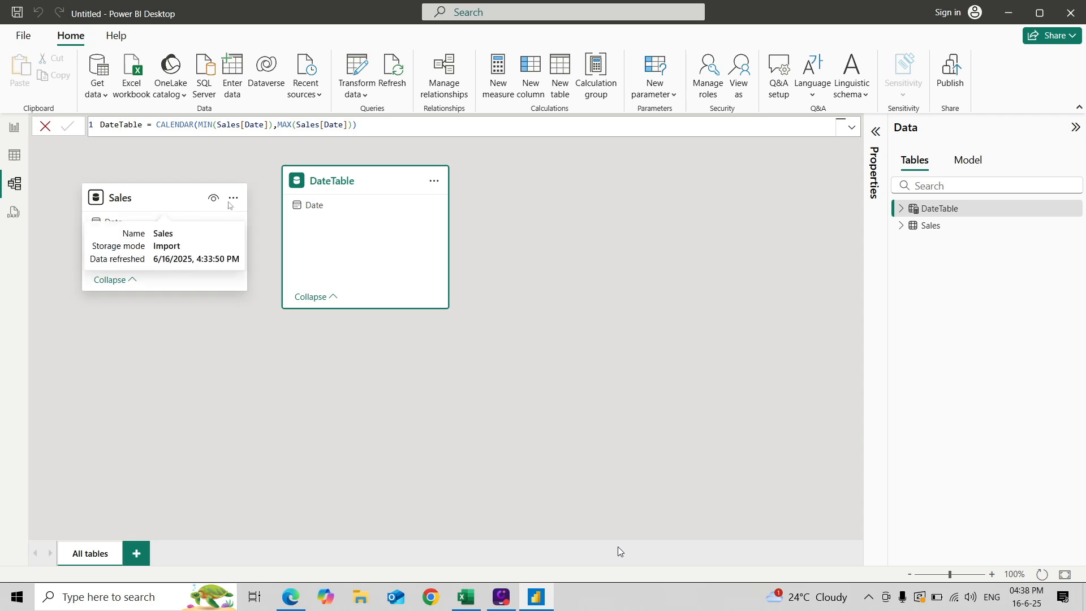
pyautogui.moveTo(381, 179)
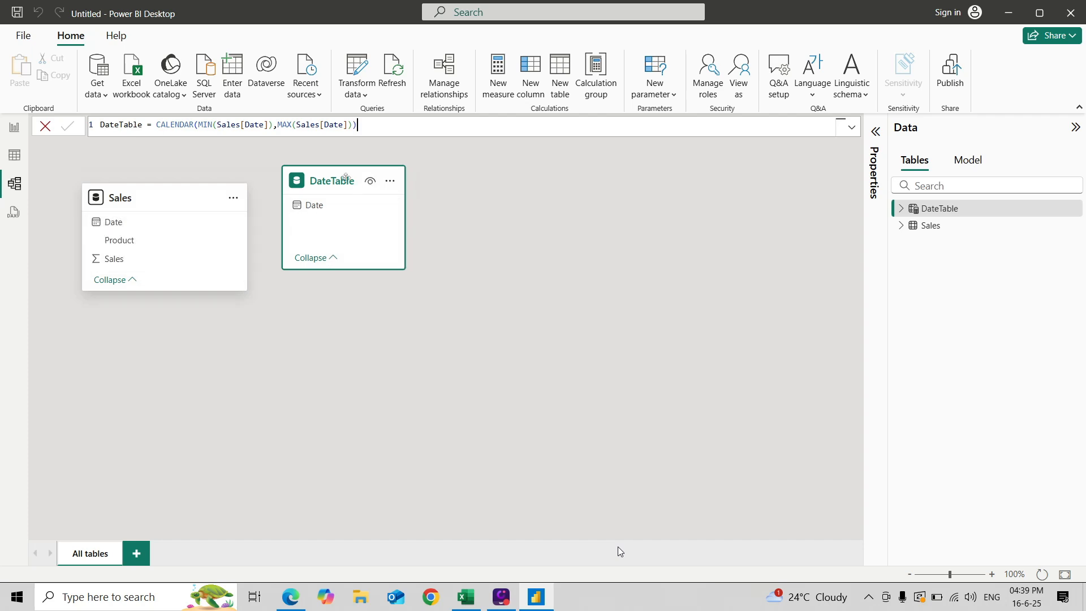
pyautogui.moveTo(334, 175); pyautogui.dragTo(399, 200)
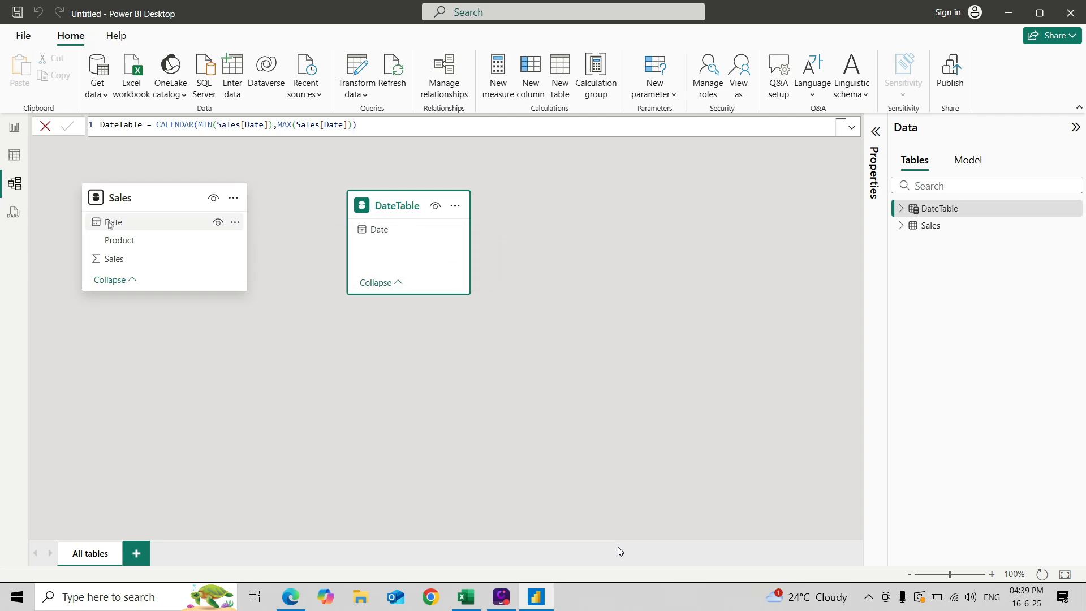
# - Create an active one-to-one relationship between Sales Date and DateTable Date with cross-filtering in both directions, and move the DateTable card lower
pyautogui.moveTo(108, 222); pyautogui.dragTo(375, 232)
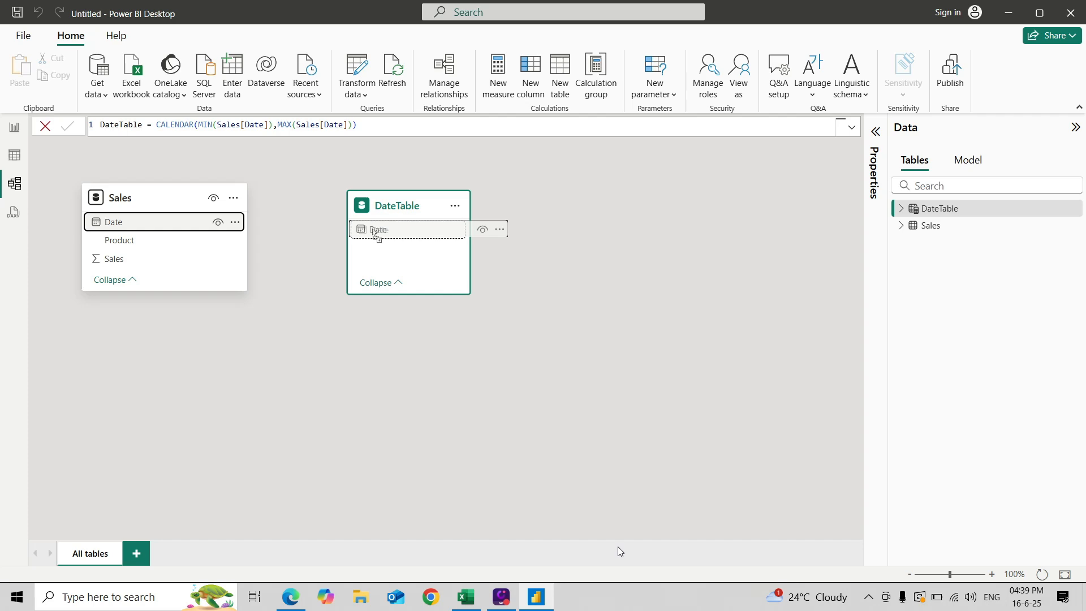
pyautogui.moveTo(375, 232); pyautogui.dragTo(376, 232)
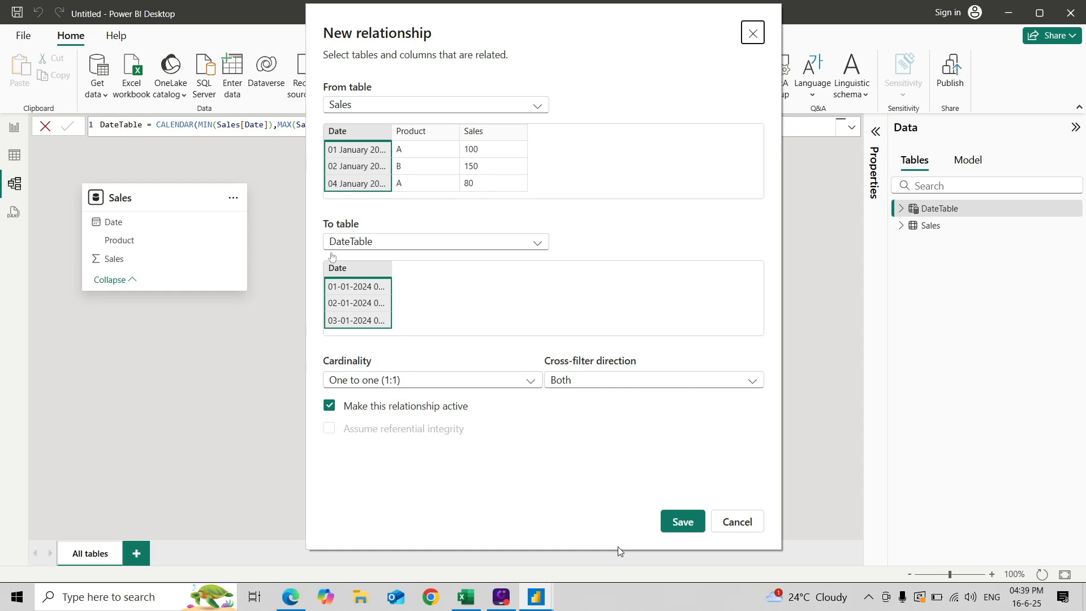
pyautogui.click(421, 385)
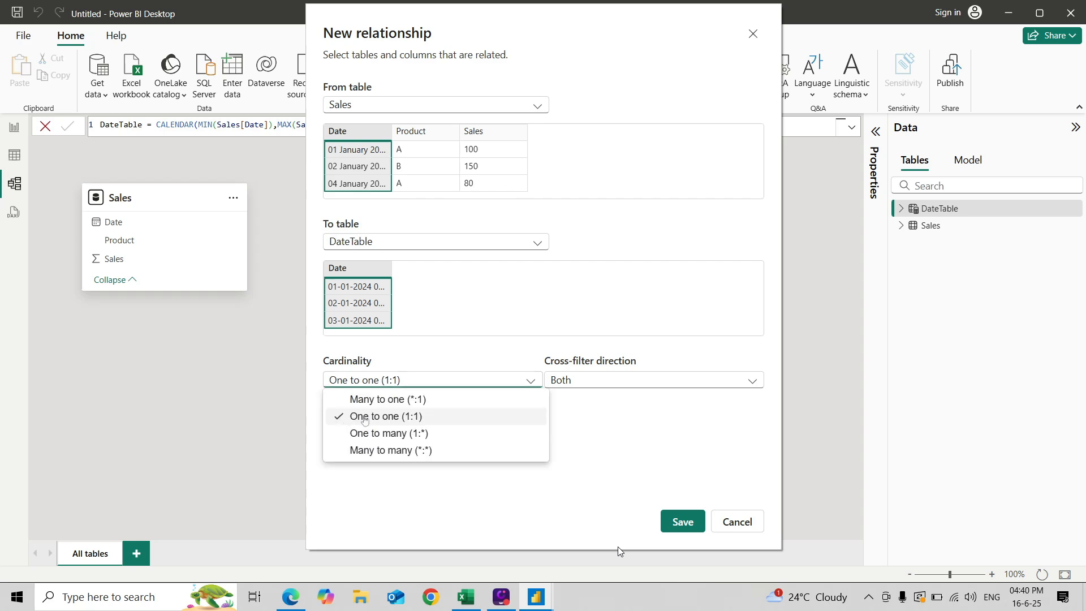
pyautogui.click(365, 418)
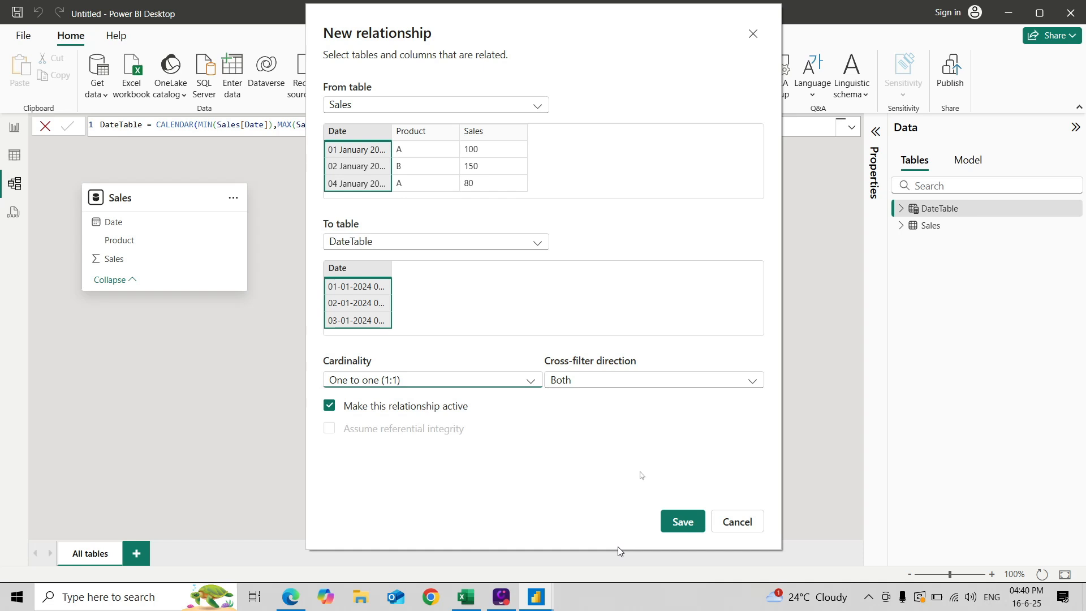
pyautogui.click(682, 523)
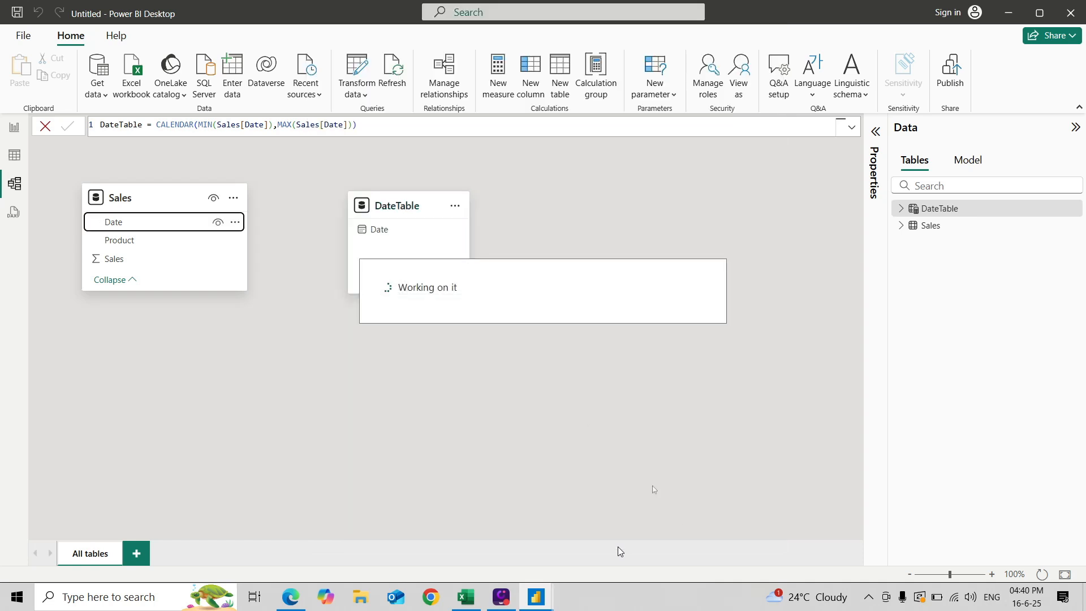
pyautogui.moveTo(415, 257); pyautogui.dragTo(415, 264)
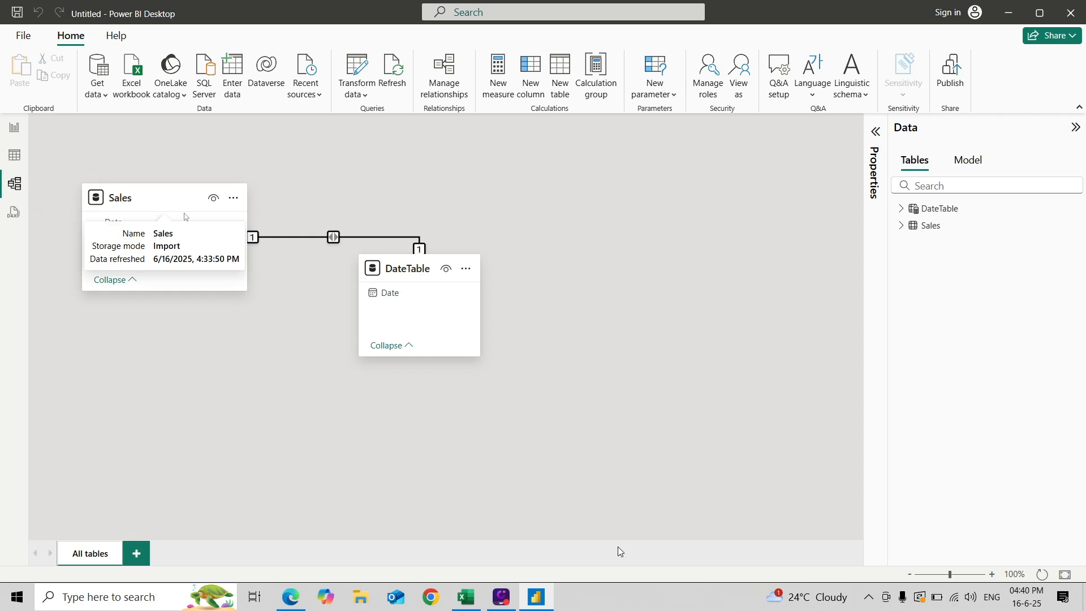
# - In the report view, add a measure to the Sales table and begin its formula as Running_total = CALCULATE([total_Sales],
pyautogui.click(18, 131)
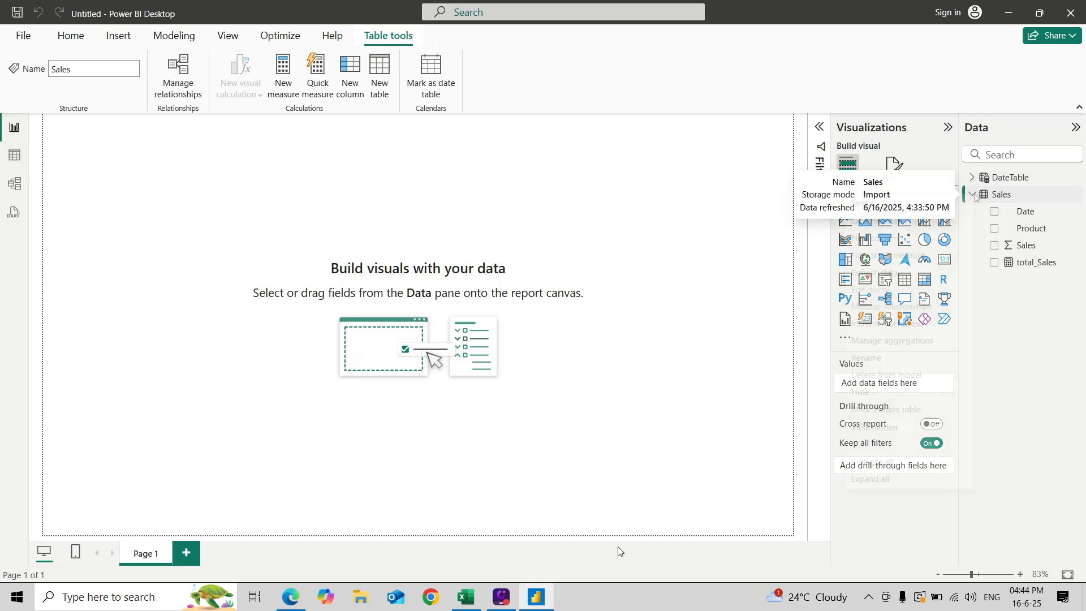
pyautogui.rightClick(974, 197)
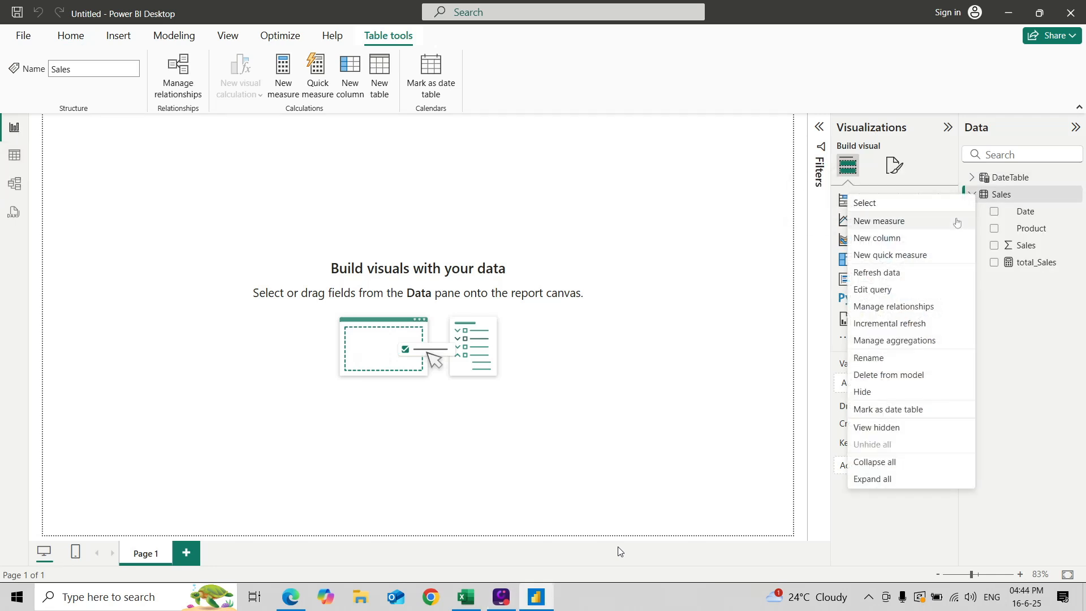
pyautogui.press('Escape')
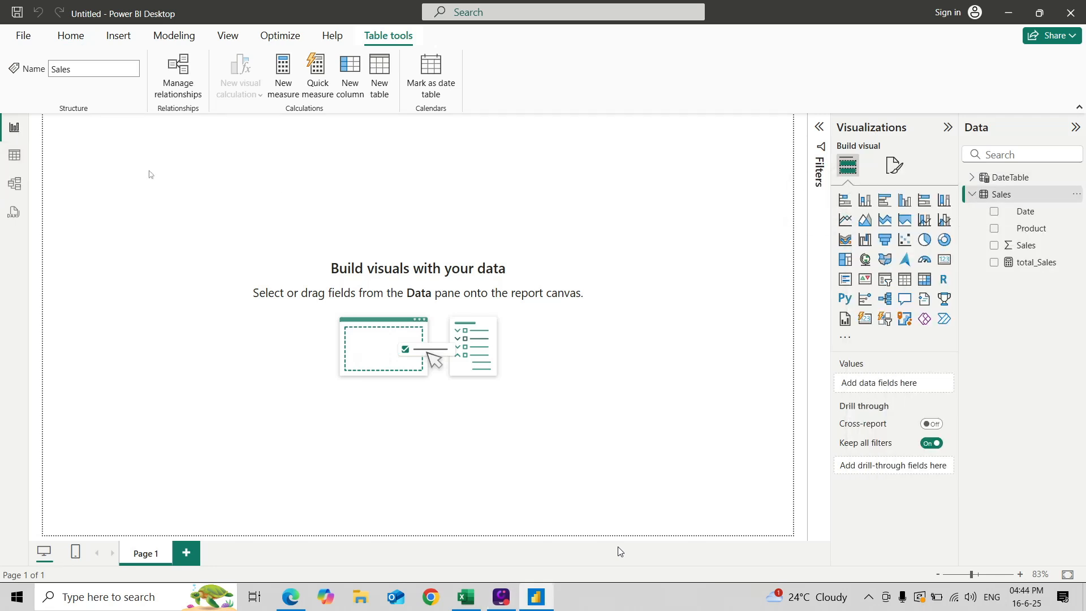
pyautogui.press('BackSpace')
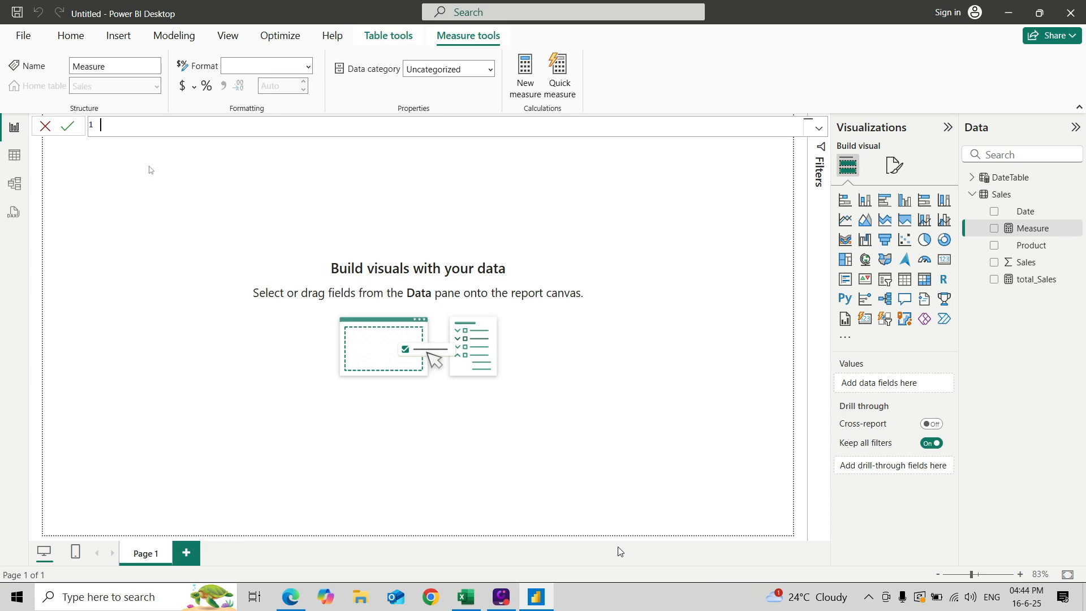
pyautogui.write('Running_total = cal')
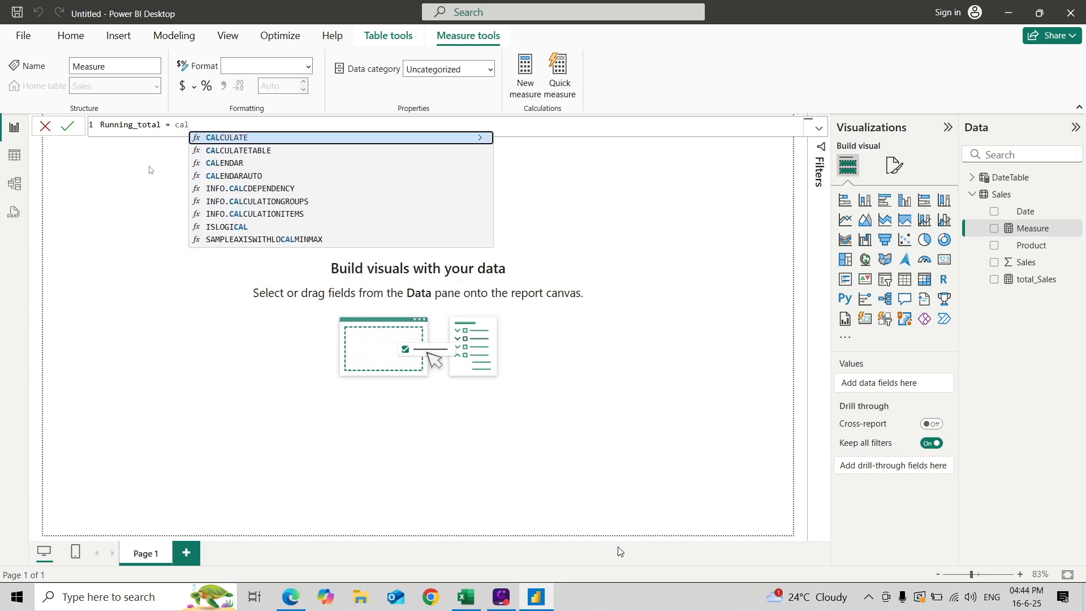
pyautogui.press('Tab')
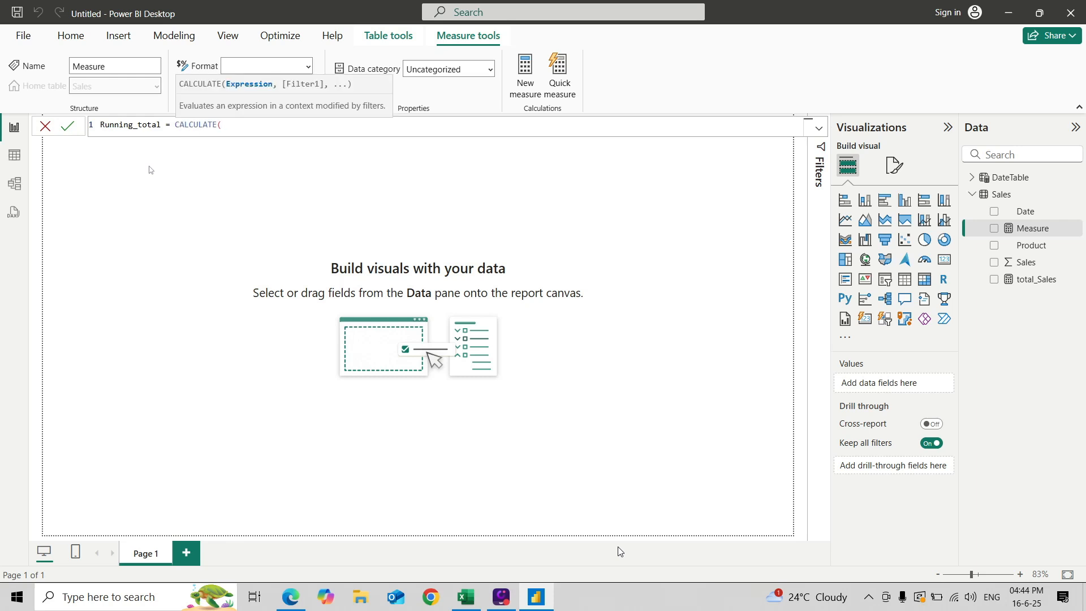
pyautogui.write('[to')
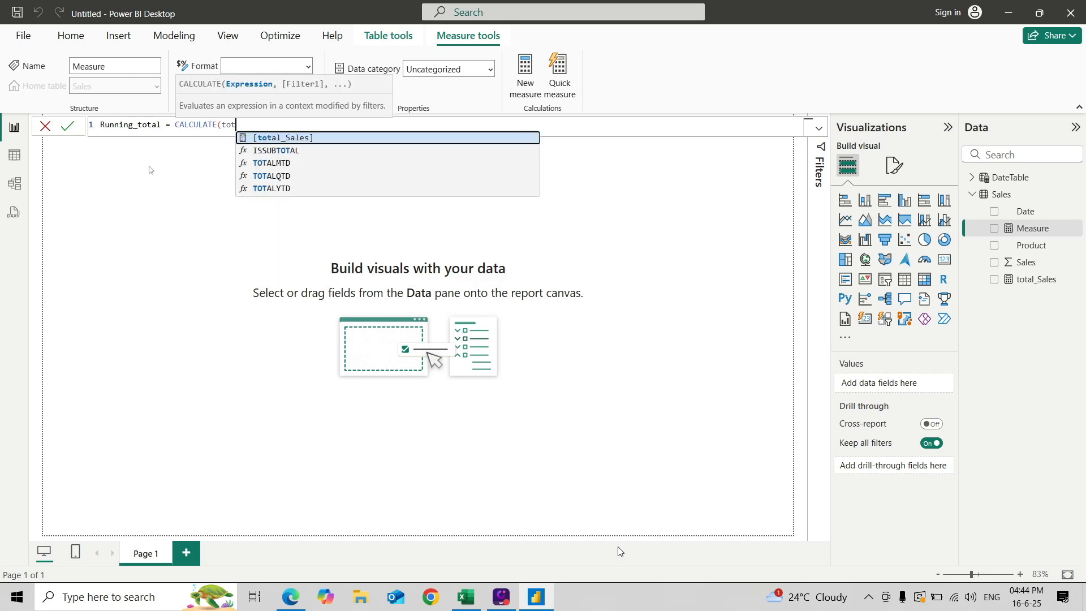
pyautogui.press('Tab')
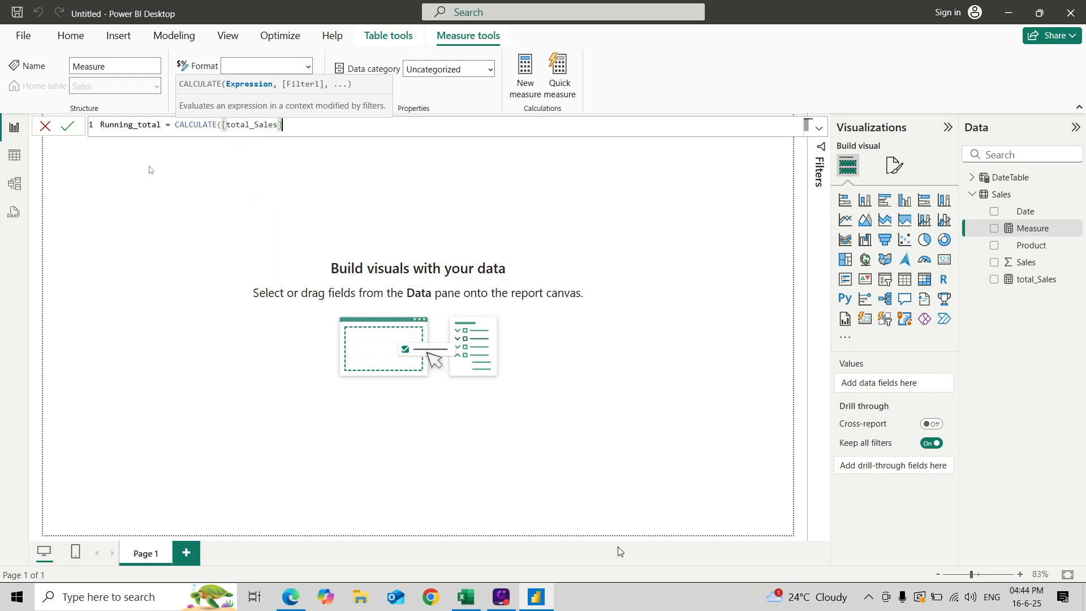
pyautogui.write(',')
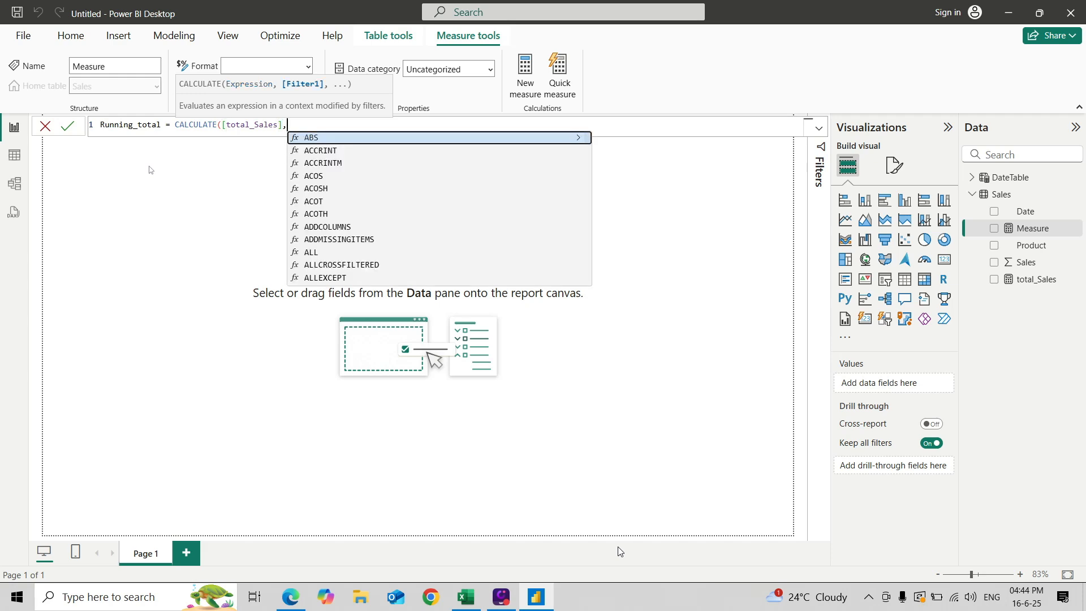
# - Enter FILTER with ALL(DateTable) as its table argument in the Running_total formula
pyautogui.write('FILTER(')
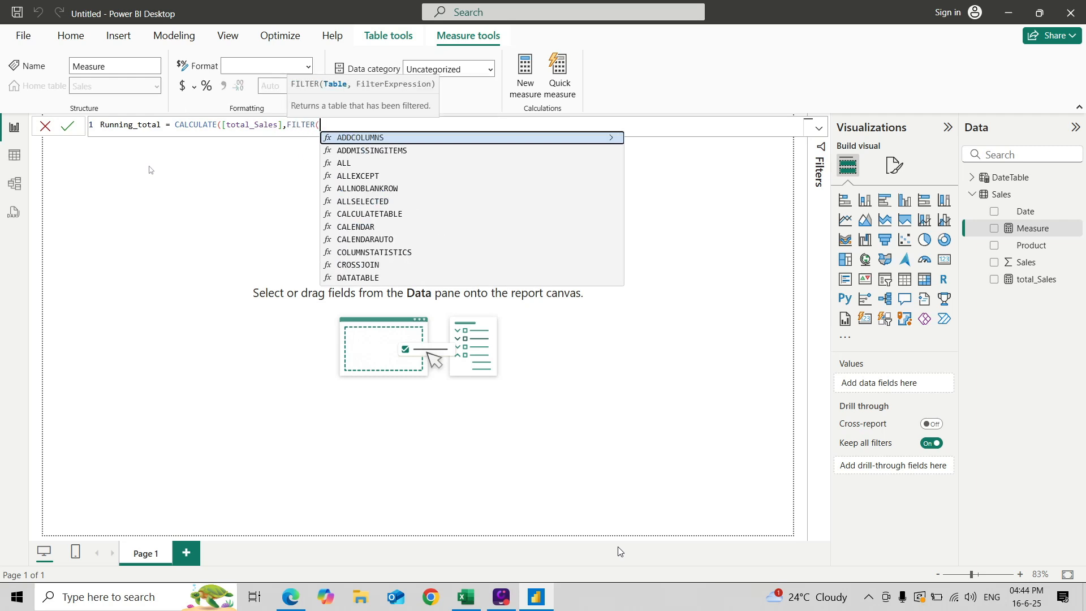
pyautogui.press('Down')
pyautogui.press('Down')
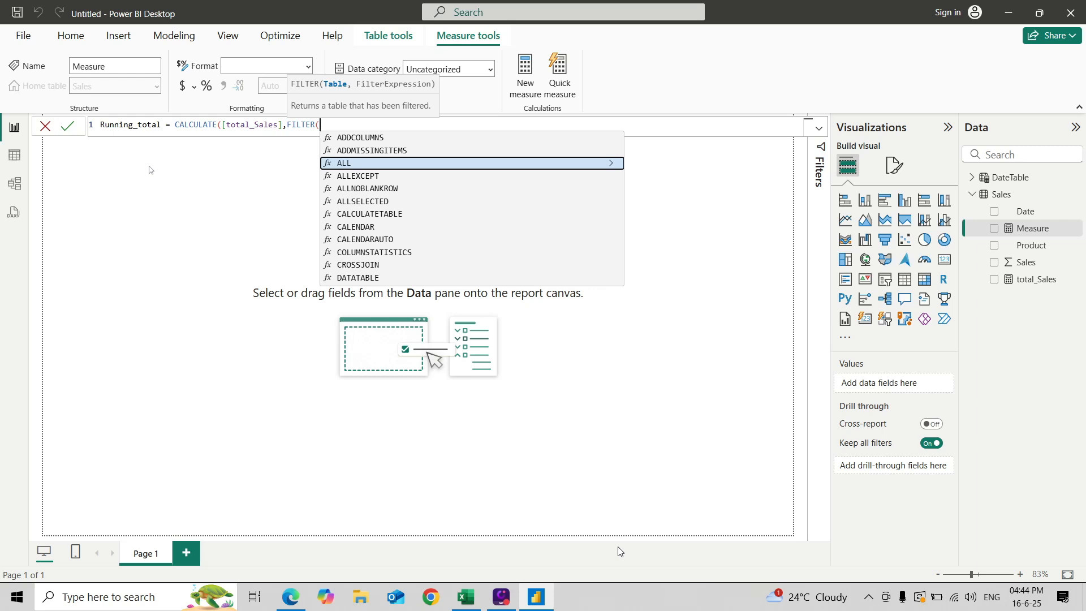
pyautogui.press('Tab')
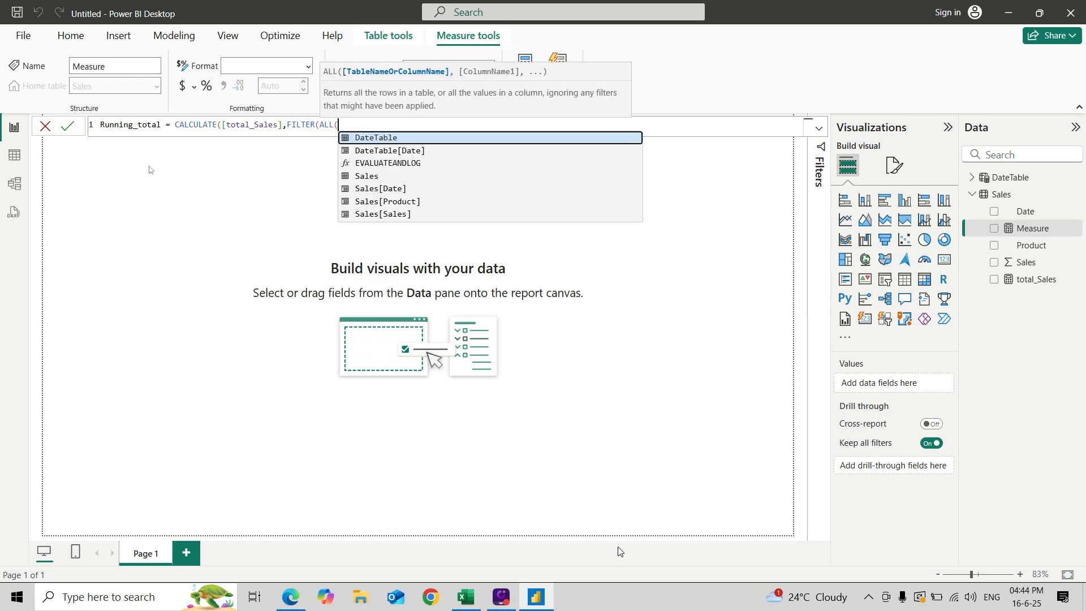
pyautogui.press('Tab')
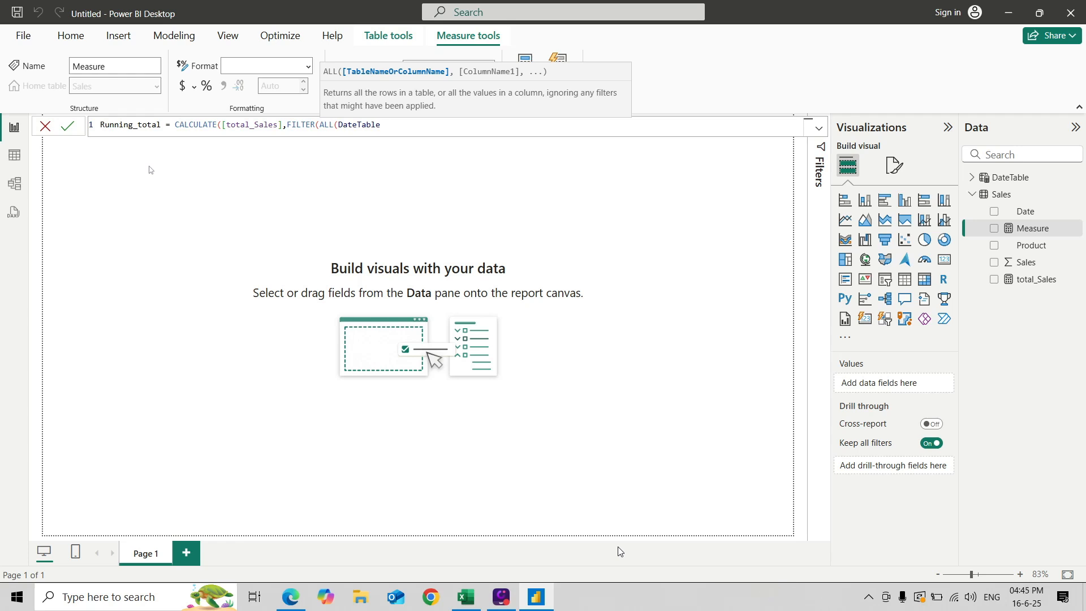
pyautogui.write(')')
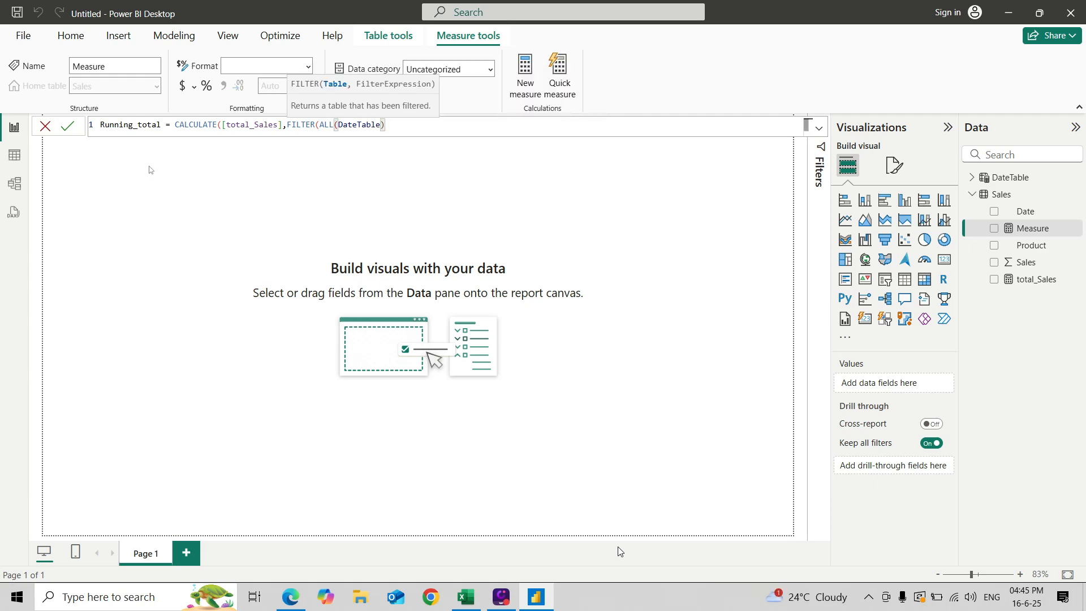
# - Begin the FILTER condition of the Running_total measure with DateTable[Date]<=
pyautogui.write(',dat')
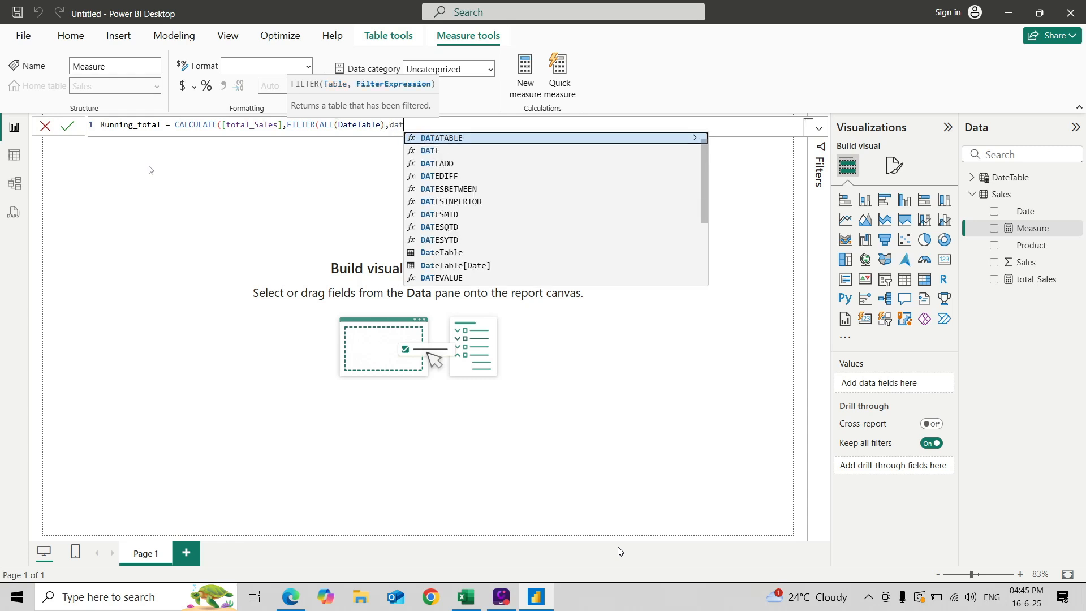
pyautogui.write('etab')
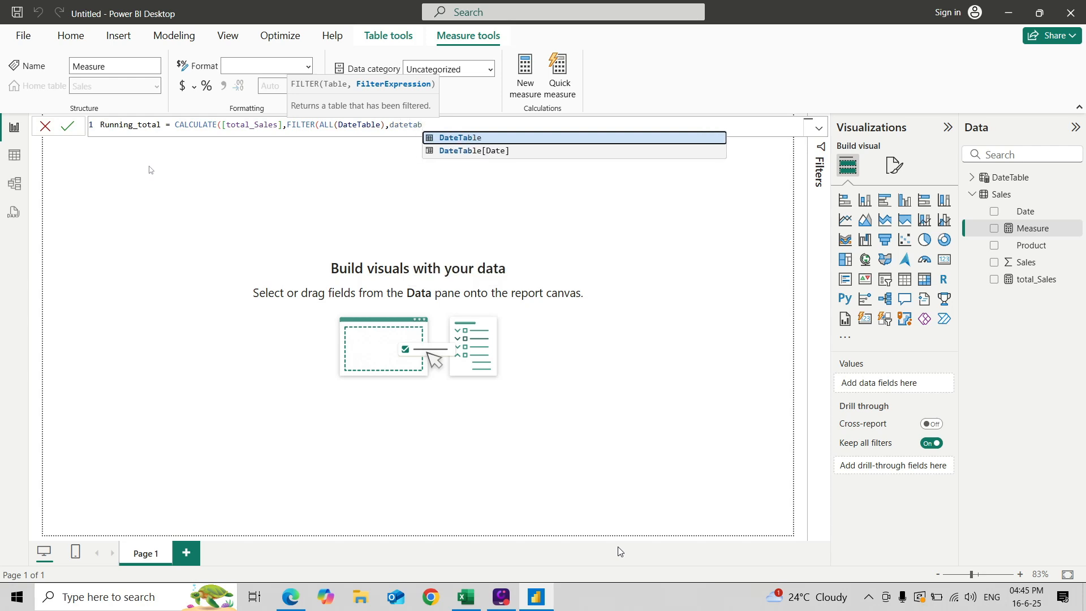
pyautogui.press('Down')
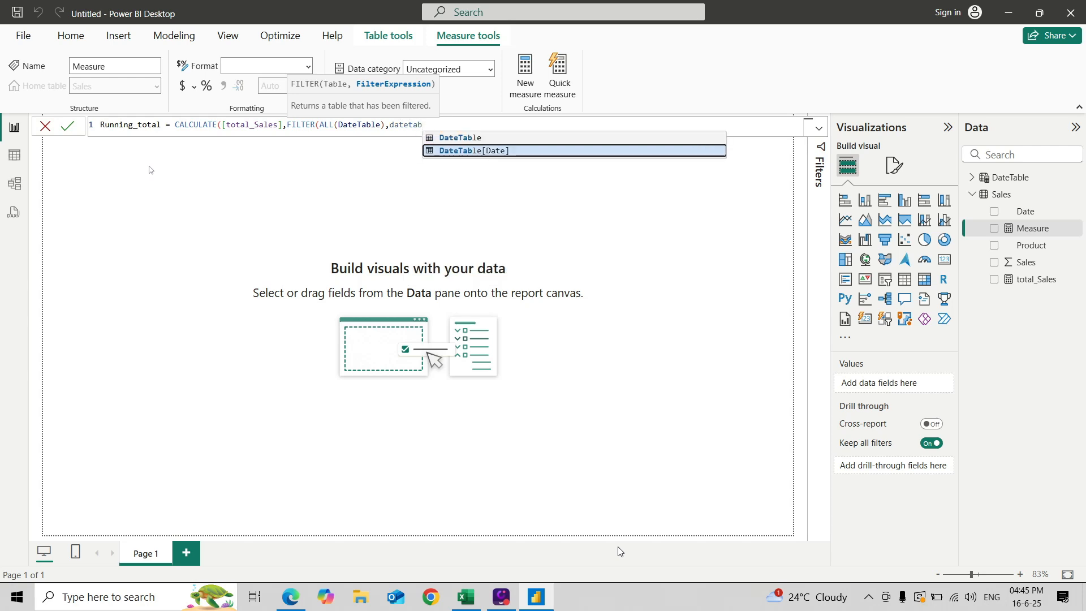
pyautogui.press('Tab')
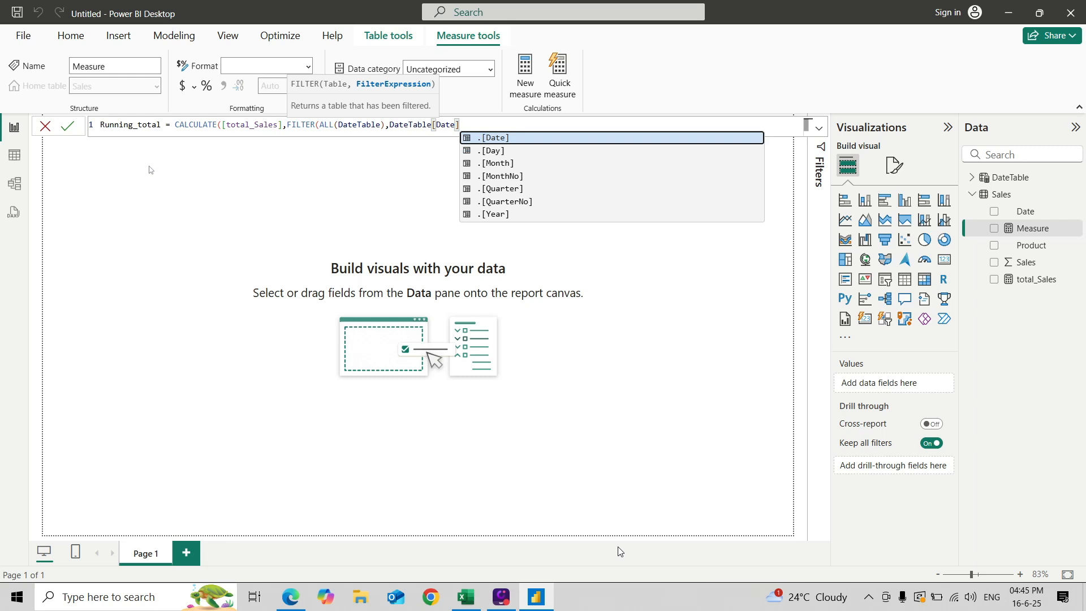
pyautogui.write('<=')
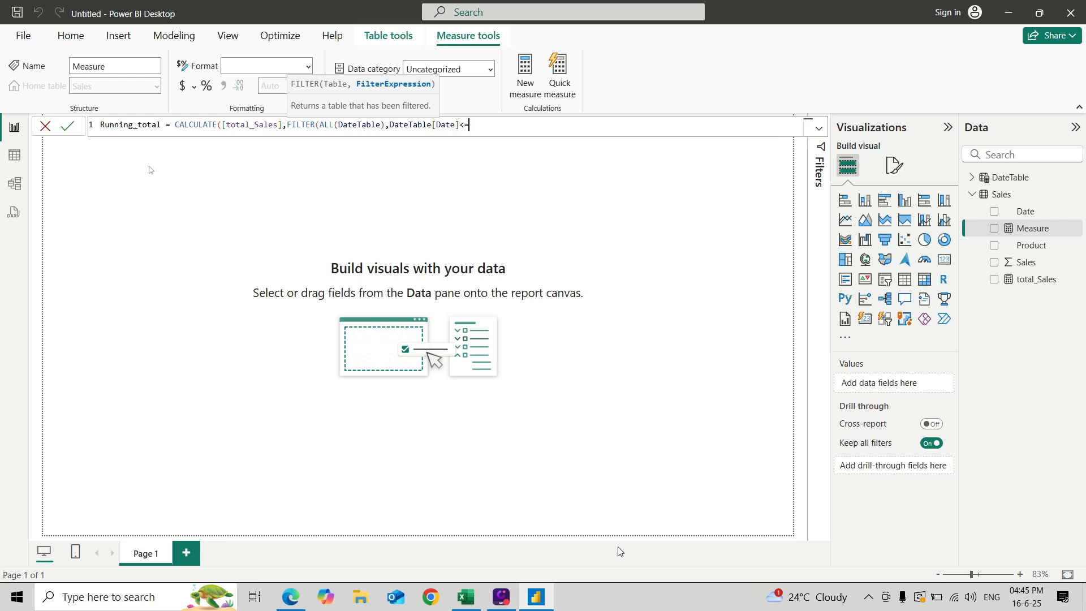
# - Complete the filter condition with MAX(DateTable[Date]), close all the parentheses and commit the Running_total measure
pyautogui.write('Max')
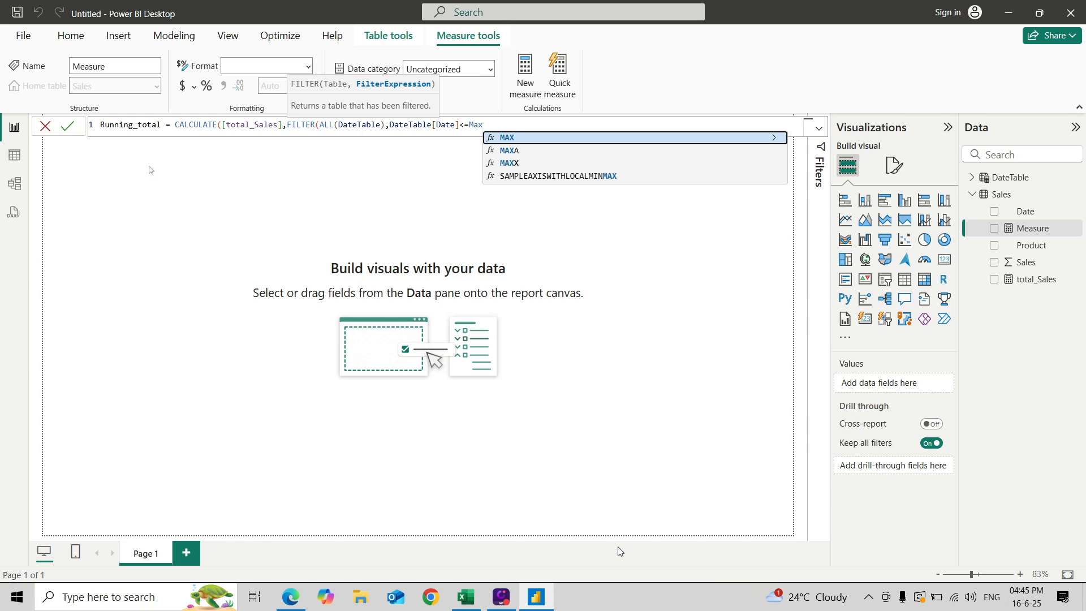
pyautogui.press('Tab')
pyautogui.write('dat')
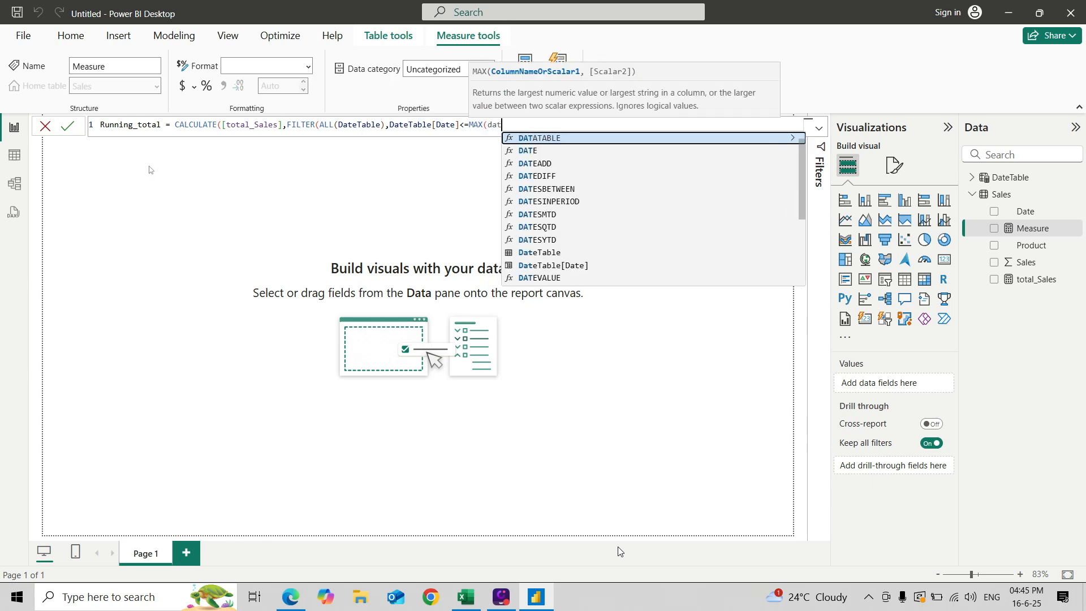
pyautogui.write('etab')
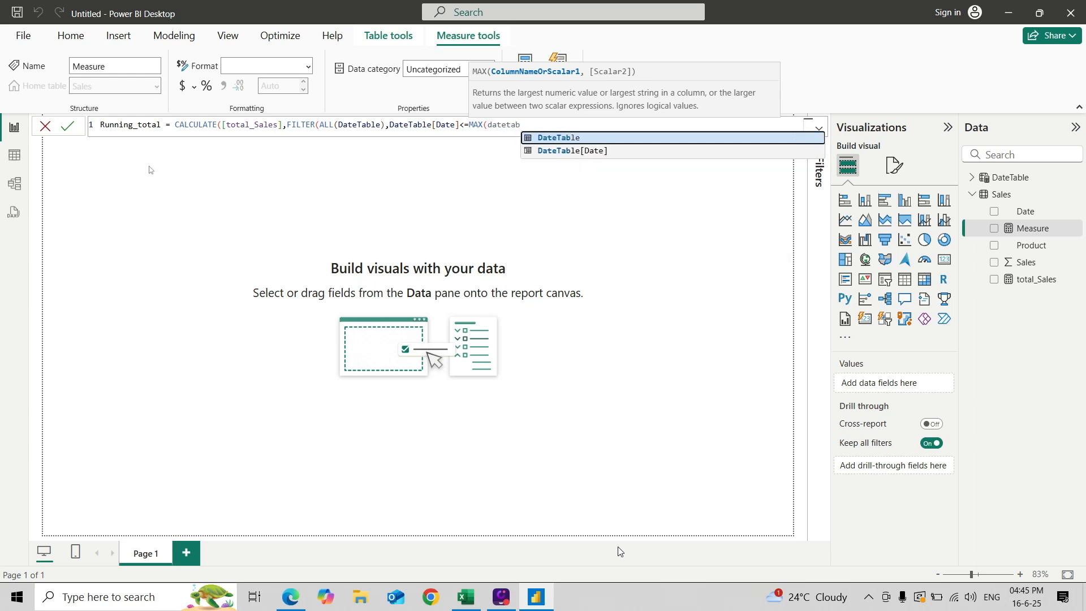
pyautogui.press('Down')
pyautogui.press('Tab')
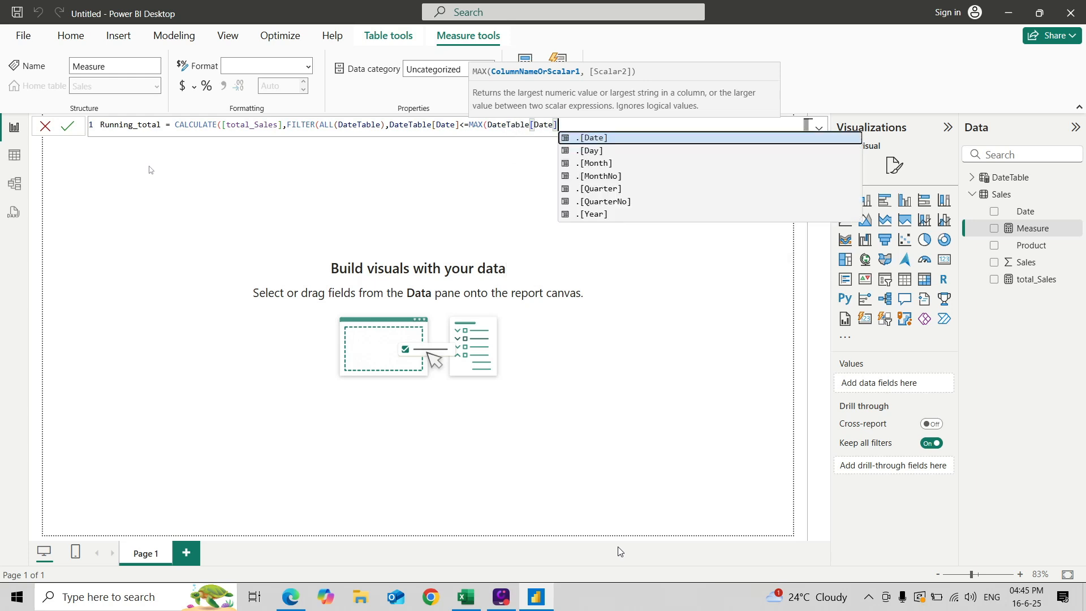
pyautogui.write(')')
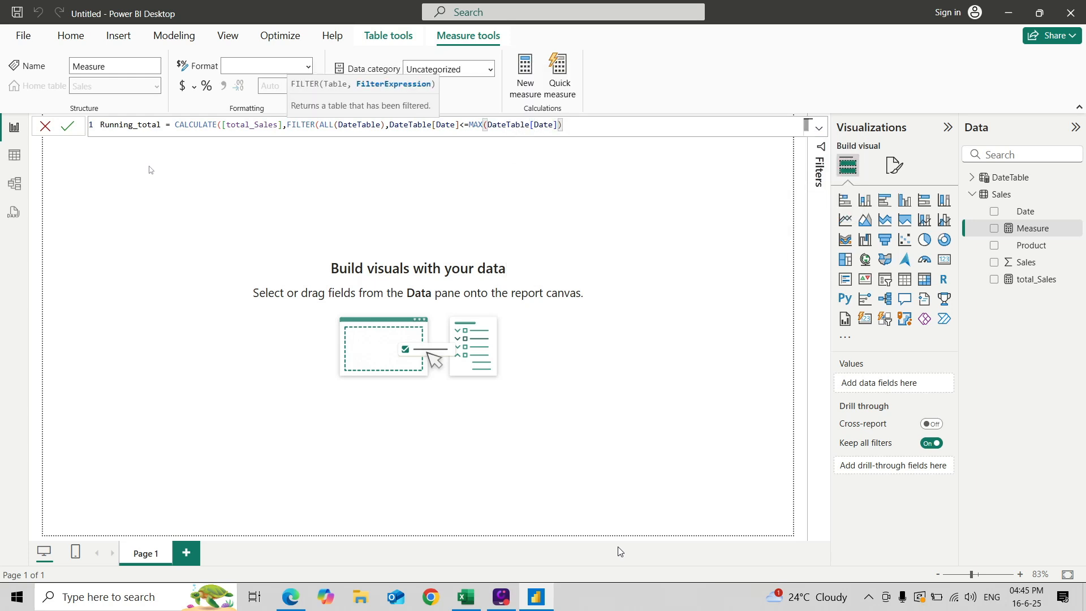
pyautogui.write(')')
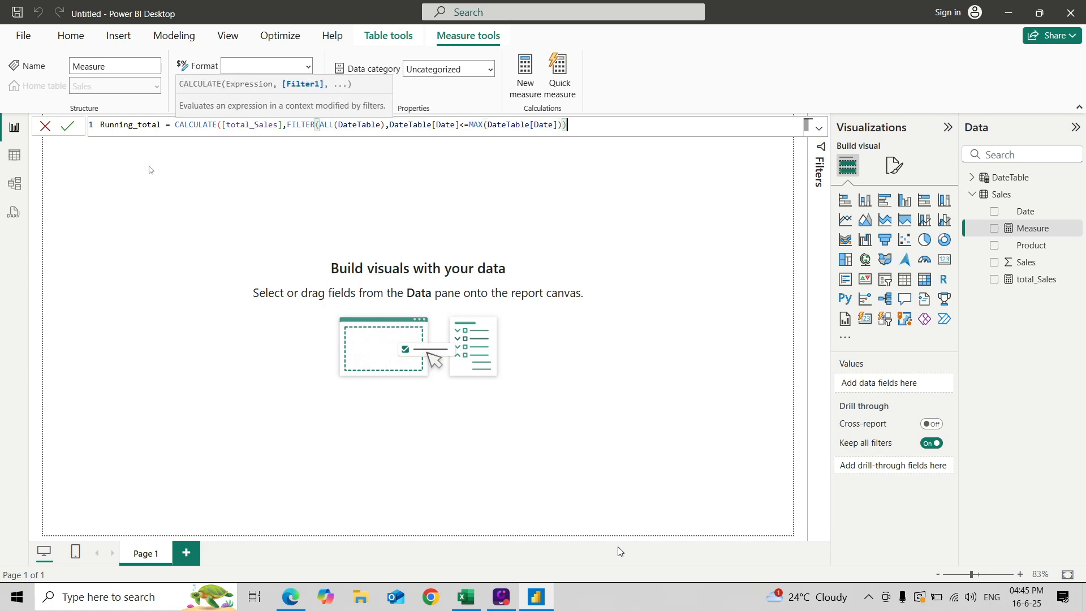
pyautogui.write(')')
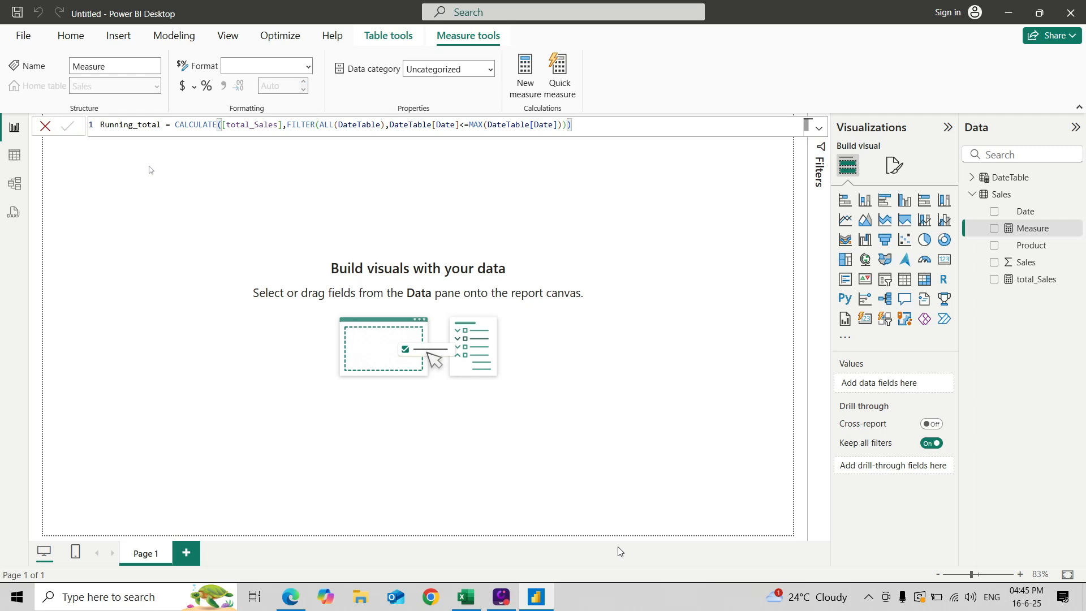
pyautogui.press('Return')
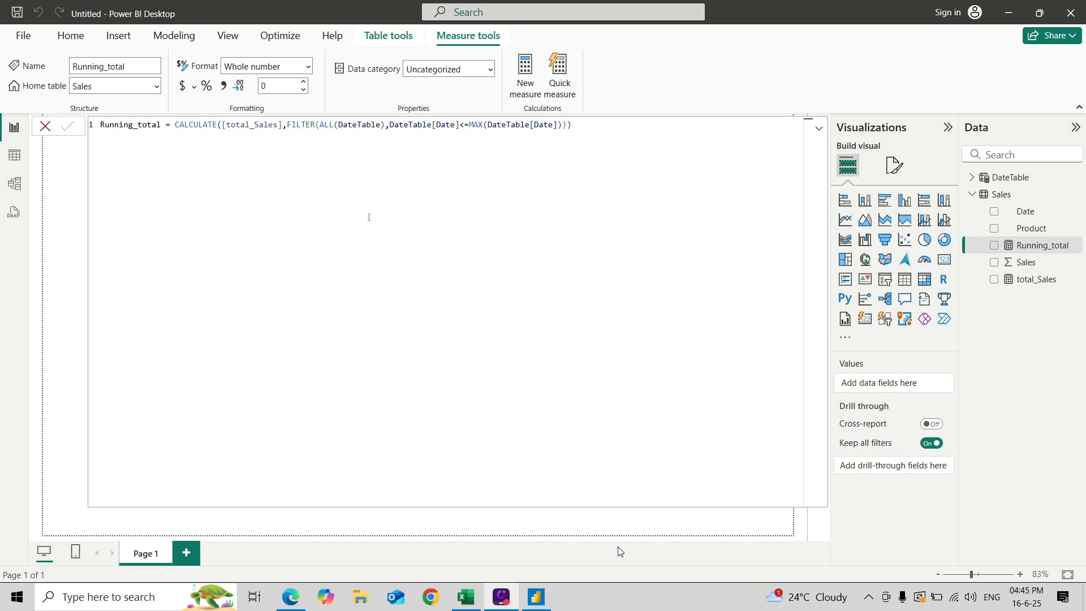
# - Add a line chart to the blank report page, move it away from the page corner and enlarge it
pyautogui.scroll(4, 354, 217)
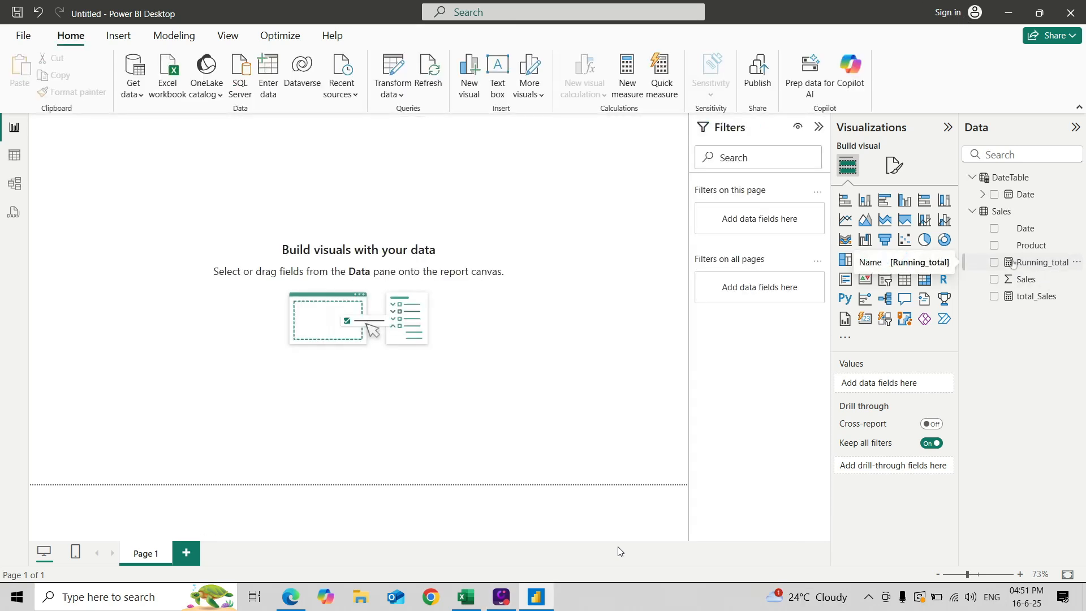
pyautogui.click(845, 220)
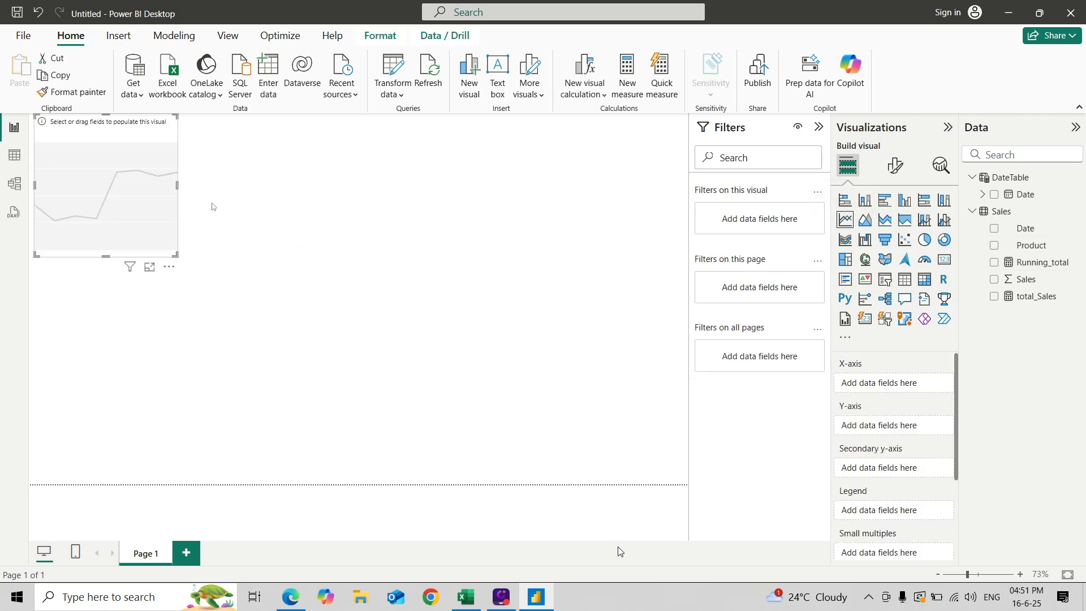
pyautogui.moveTo(141, 195); pyautogui.dragTo(175, 282)
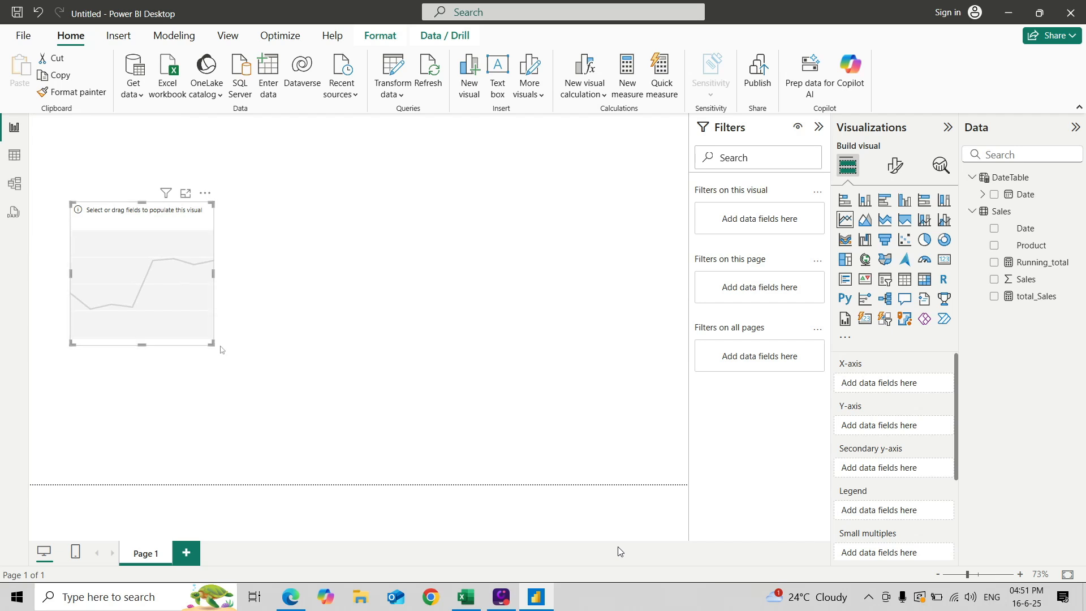
pyautogui.moveTo(213, 344); pyautogui.dragTo(255, 416)
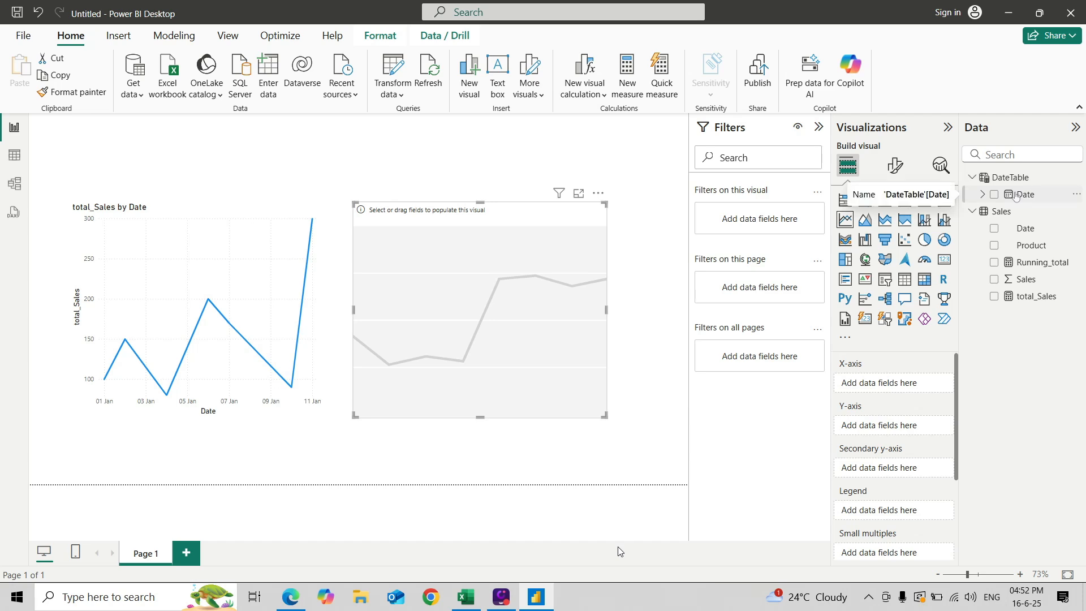
# - Plot Running_total against DateTable's Date in the empty second line chart, removing the Year, Quarter and Month levels from the x-axis
pyautogui.moveTo(1017, 195); pyautogui.dragTo(877, 388)
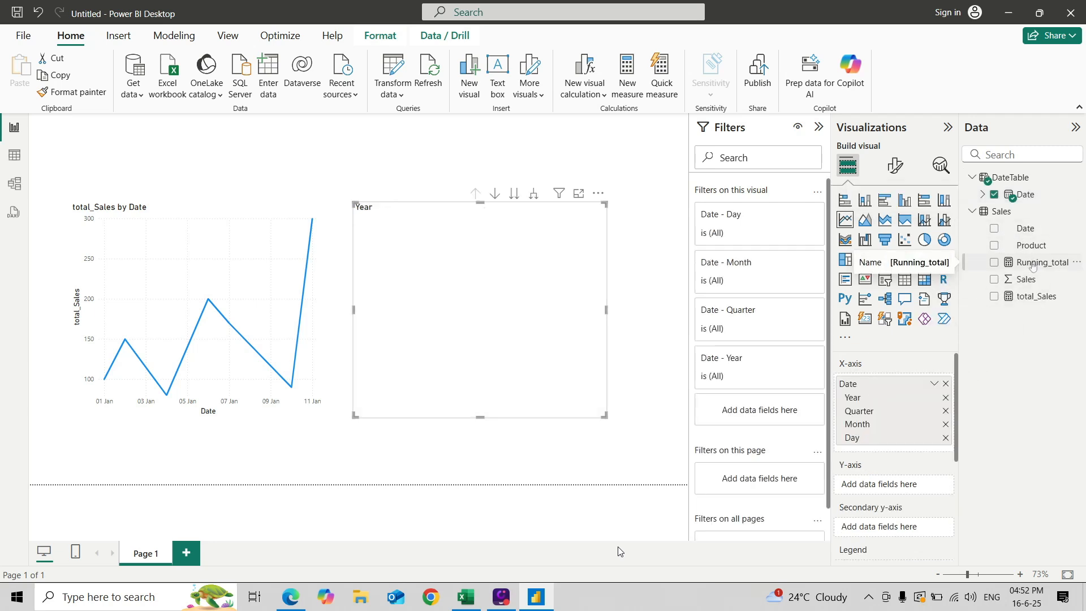
pyautogui.moveTo(1032, 266); pyautogui.dragTo(905, 493)
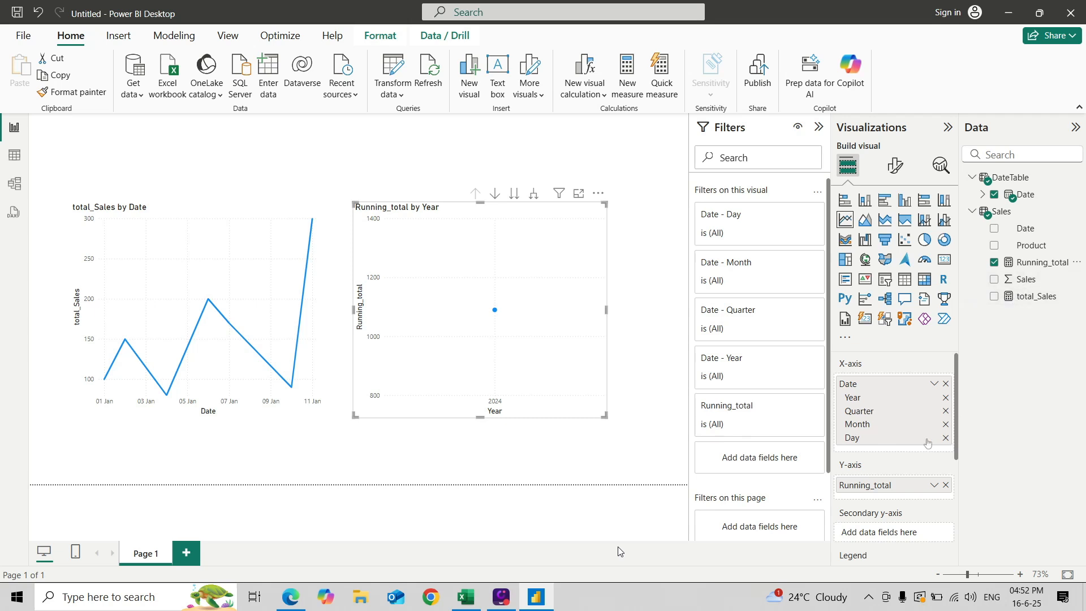
pyautogui.click(946, 399)
pyautogui.click(946, 399)
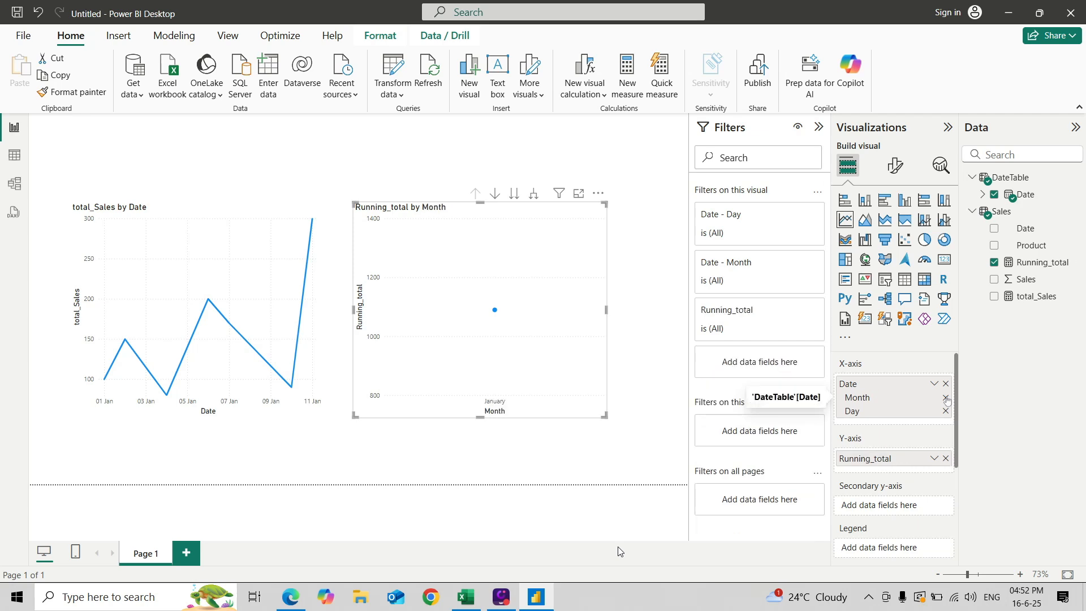
pyautogui.click(946, 399)
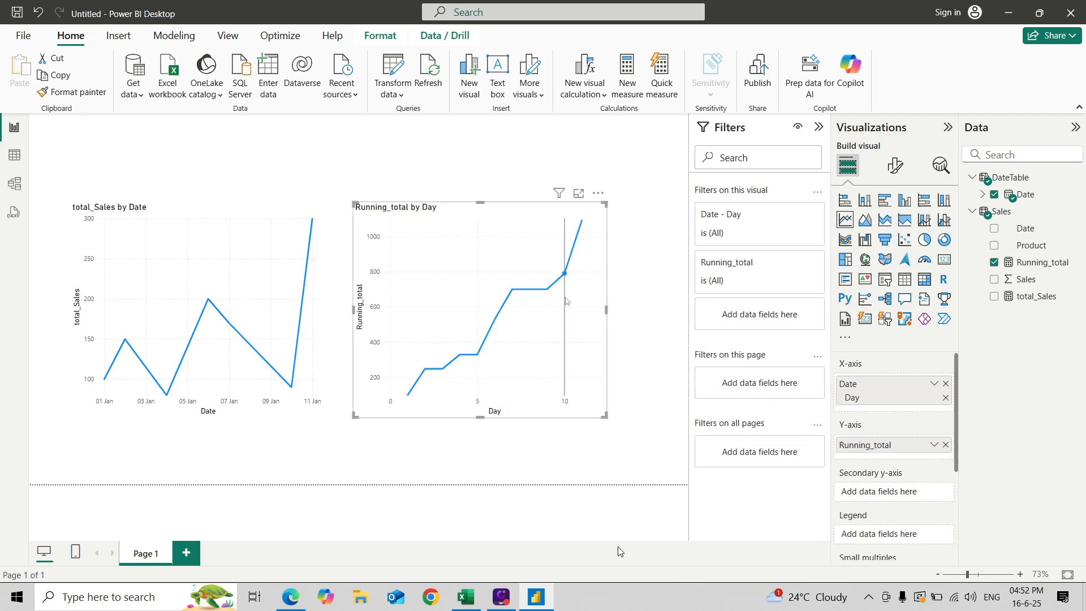
# - Examine the data points of the total_Sales and Running_total line charts to compare daily sales with the cumulative trend
pyautogui.moveTo(566, 301)
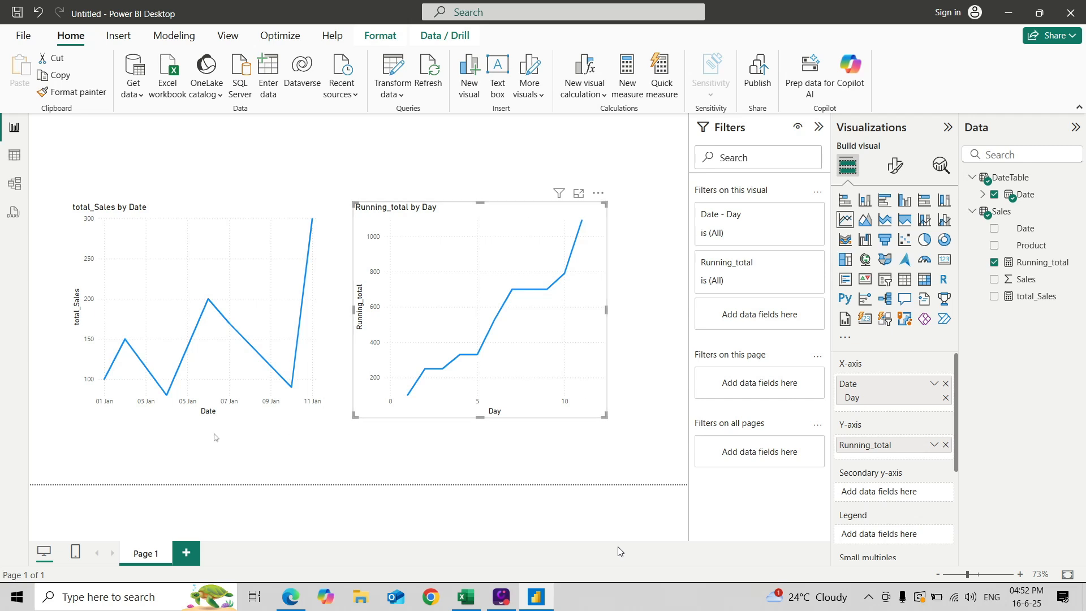
pyautogui.click(322, 351)
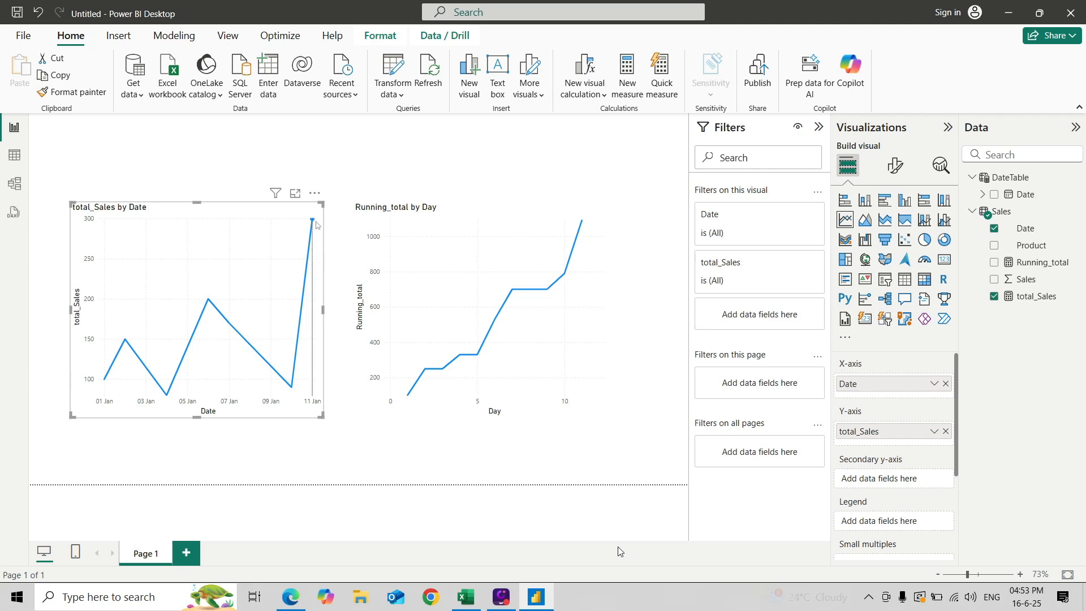
pyautogui.moveTo(314, 222)
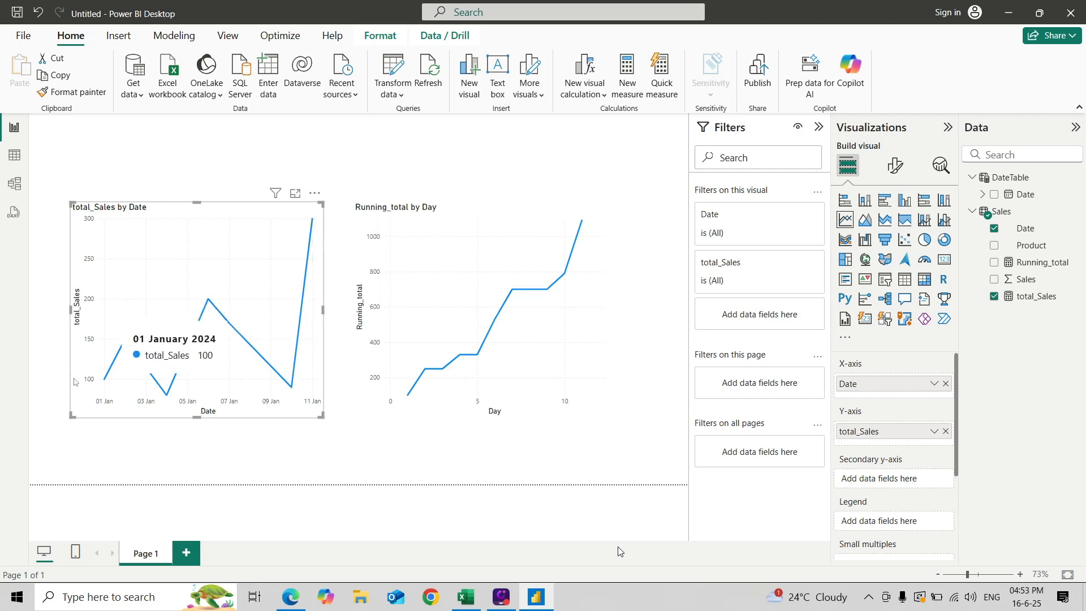
pyautogui.moveTo(128, 338)
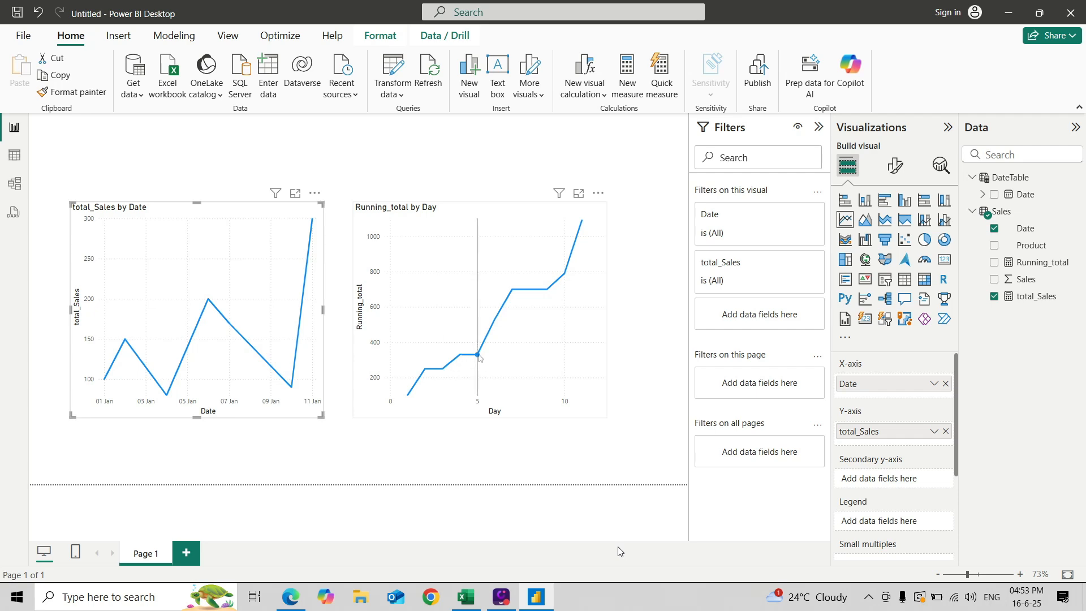
pyautogui.moveTo(567, 282)
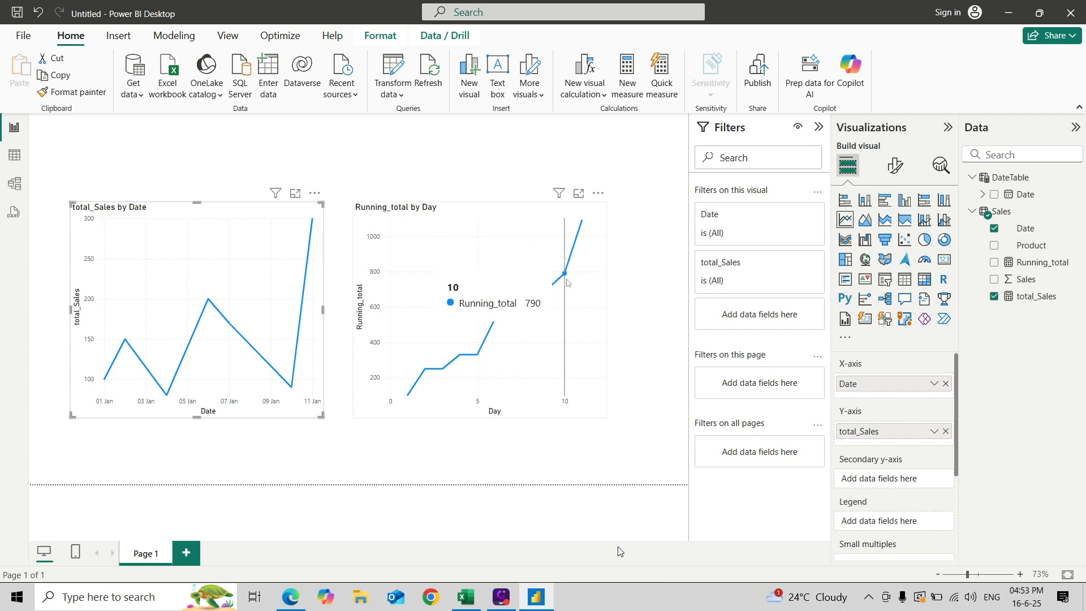